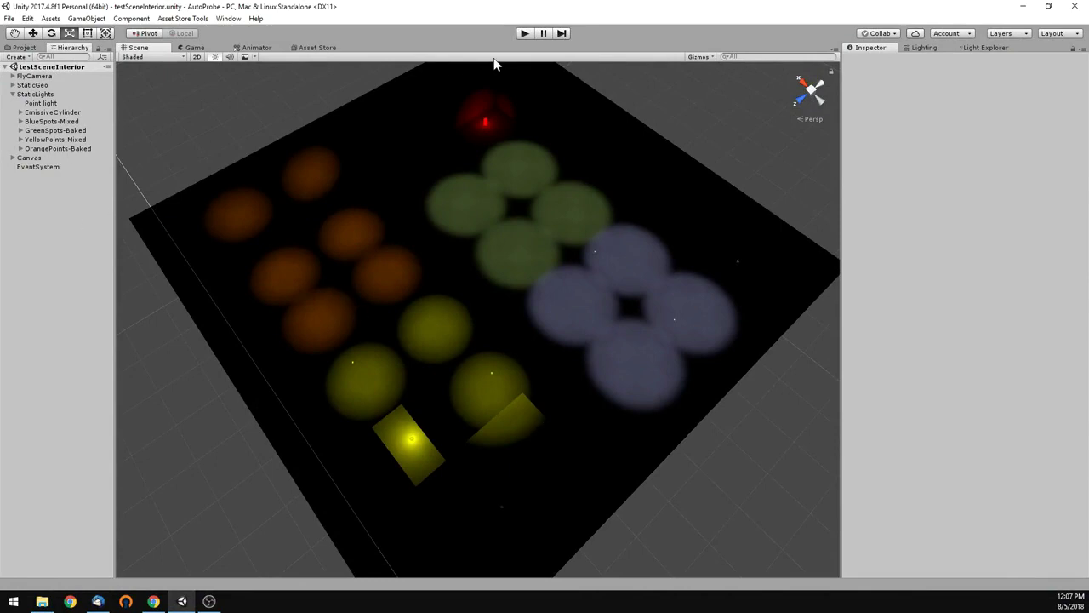
- Briefly run and stop Play mode, then set the Scene Draw Mode to Systems
click(522, 34)
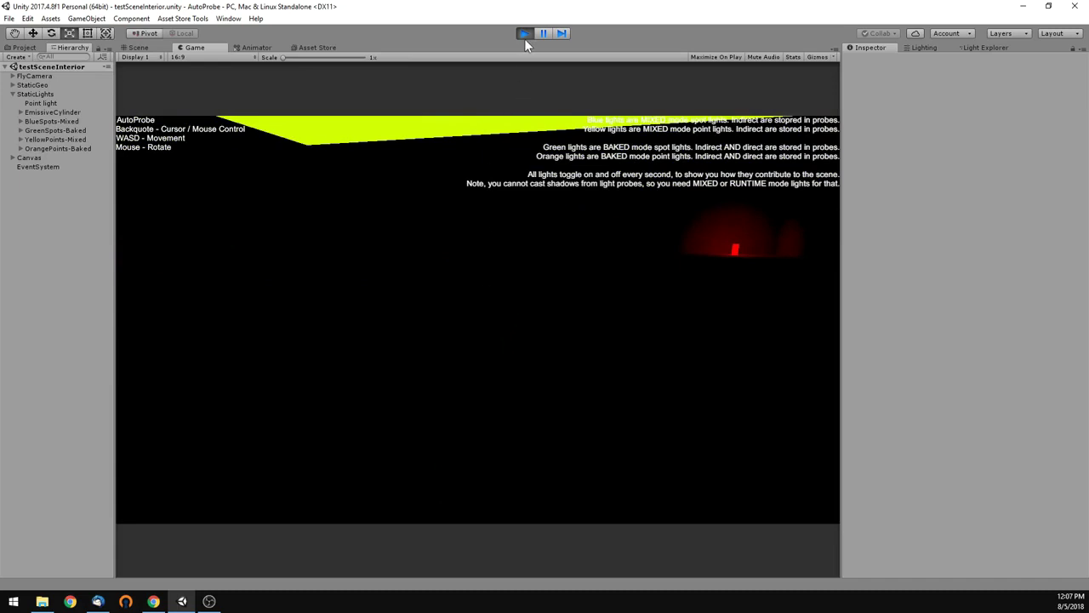
click(524, 36)
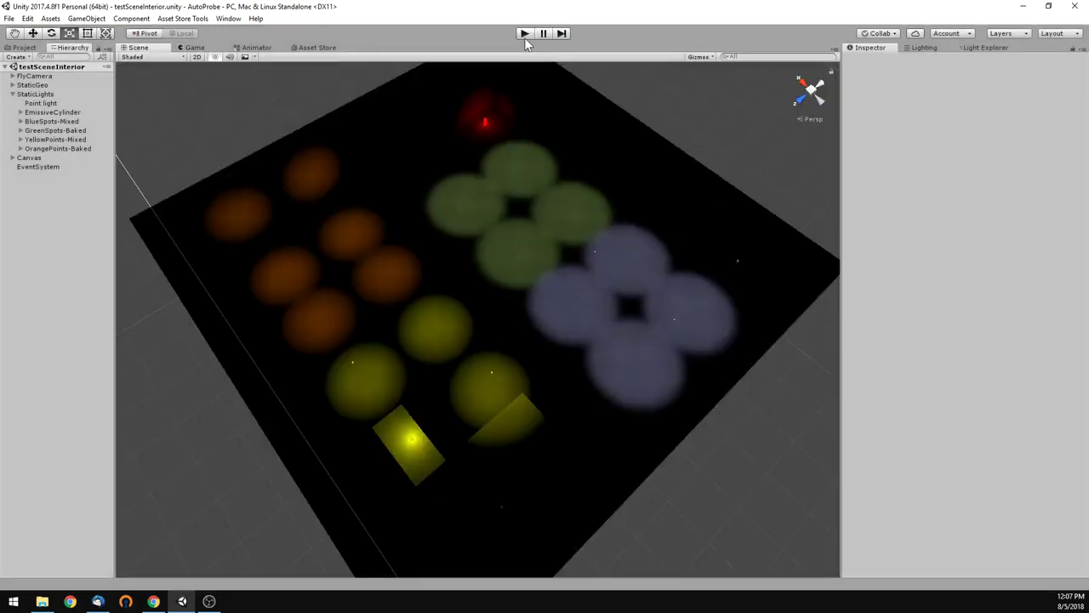
click(162, 57)
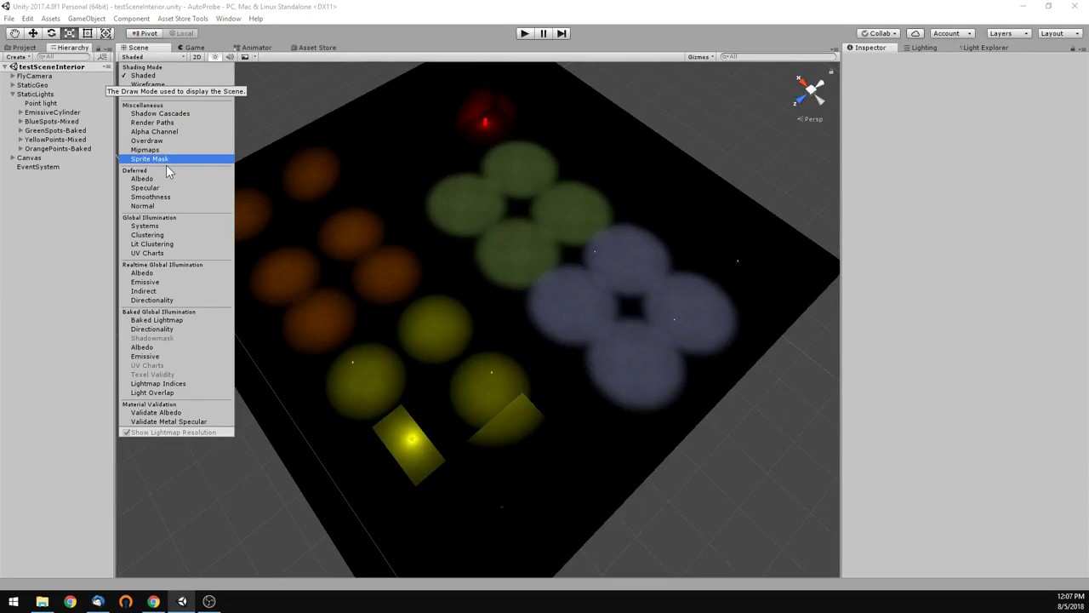
click(176, 226)
click(59, 218)
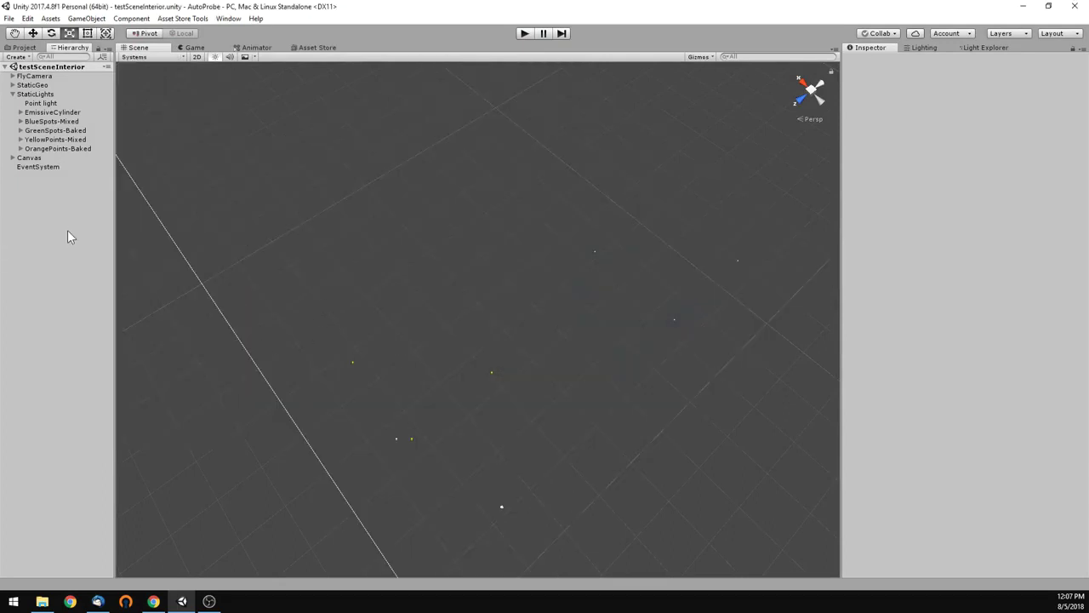
- Create an empty object named AutoProbe and add the Auto Probe component
right_click(45, 192)
click(91, 282)
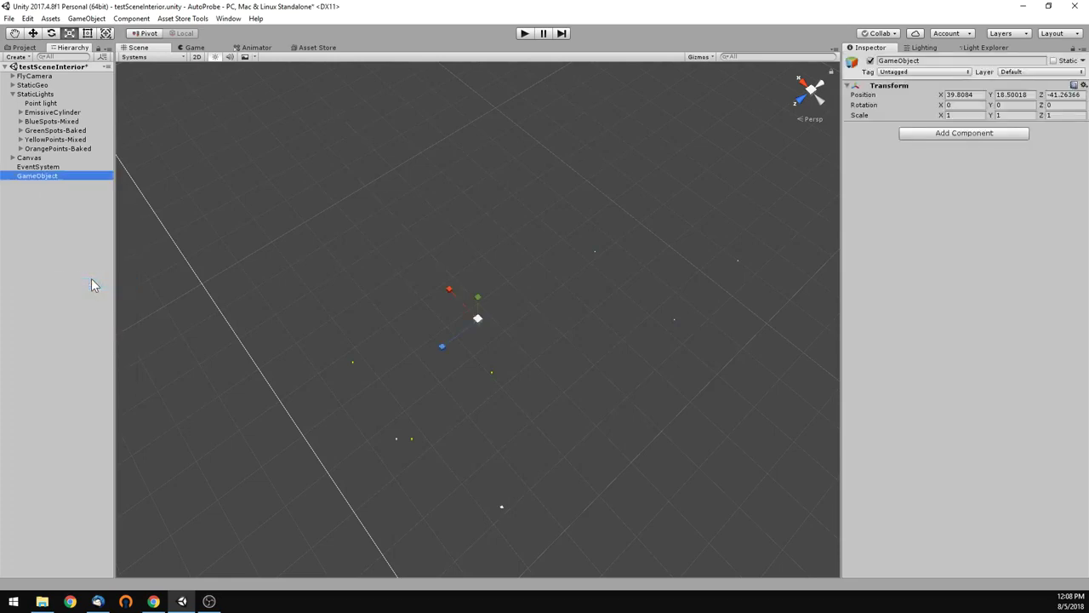
text(AutoProbe)
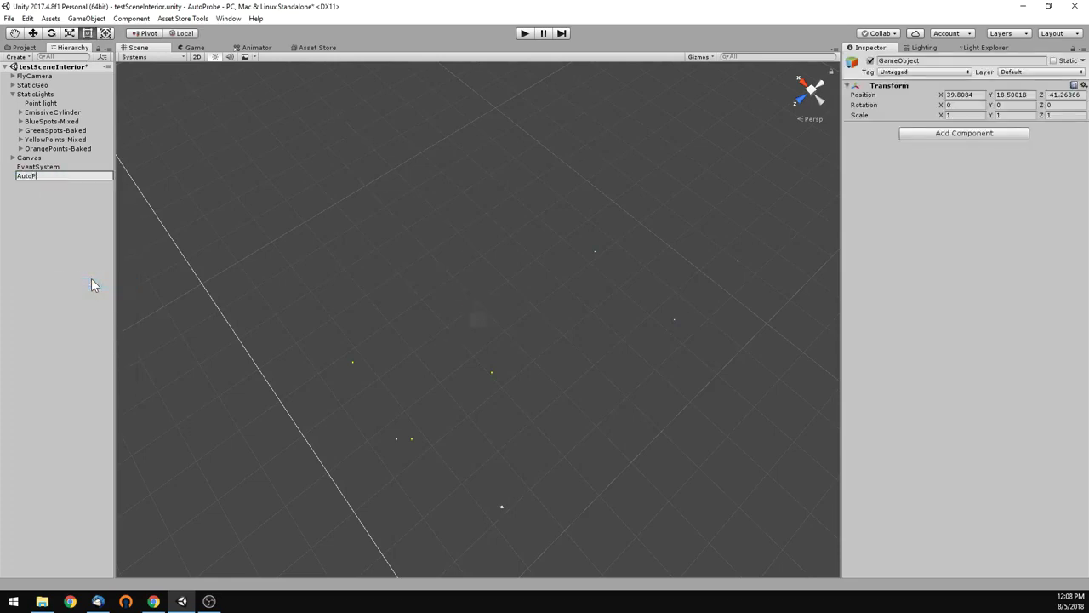
key(Return)
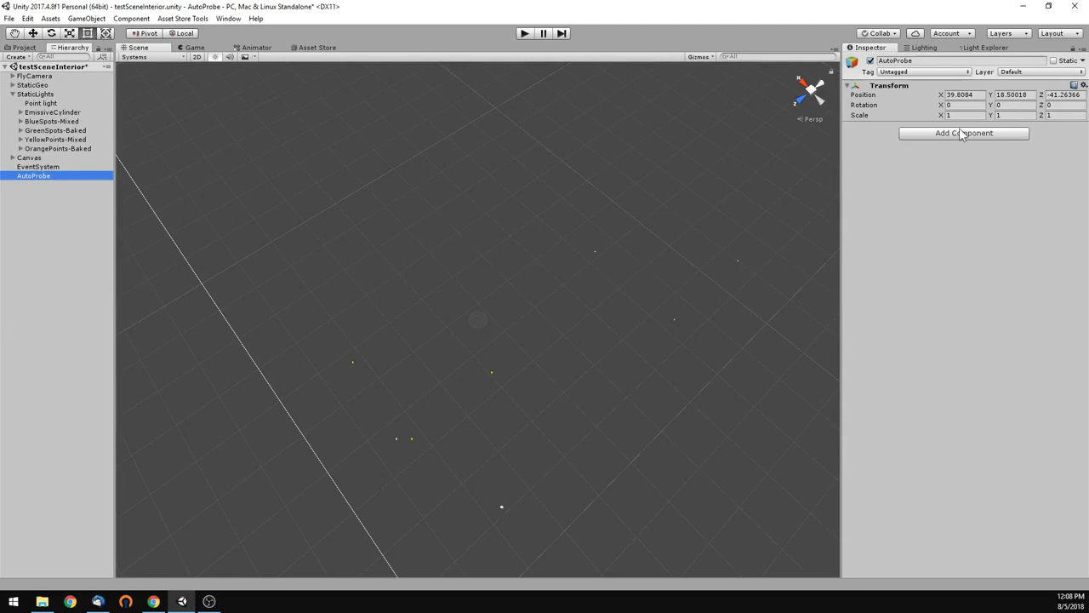
click(963, 133)
click(928, 177)
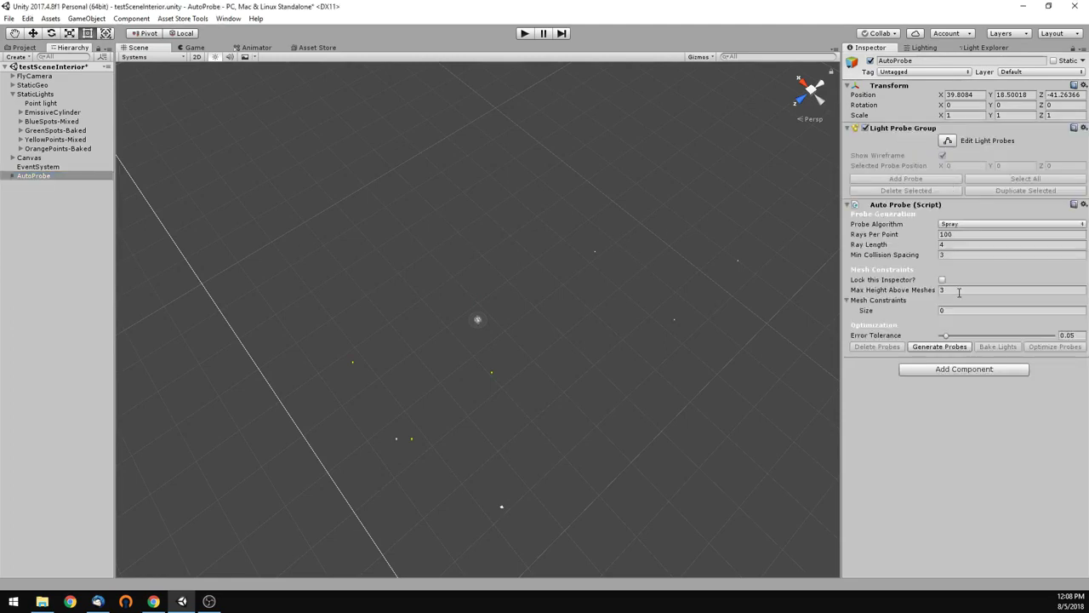
- Expand AutoProbe and switch the Scene view back to Shaded drawing
click(12, 177)
click(146, 56)
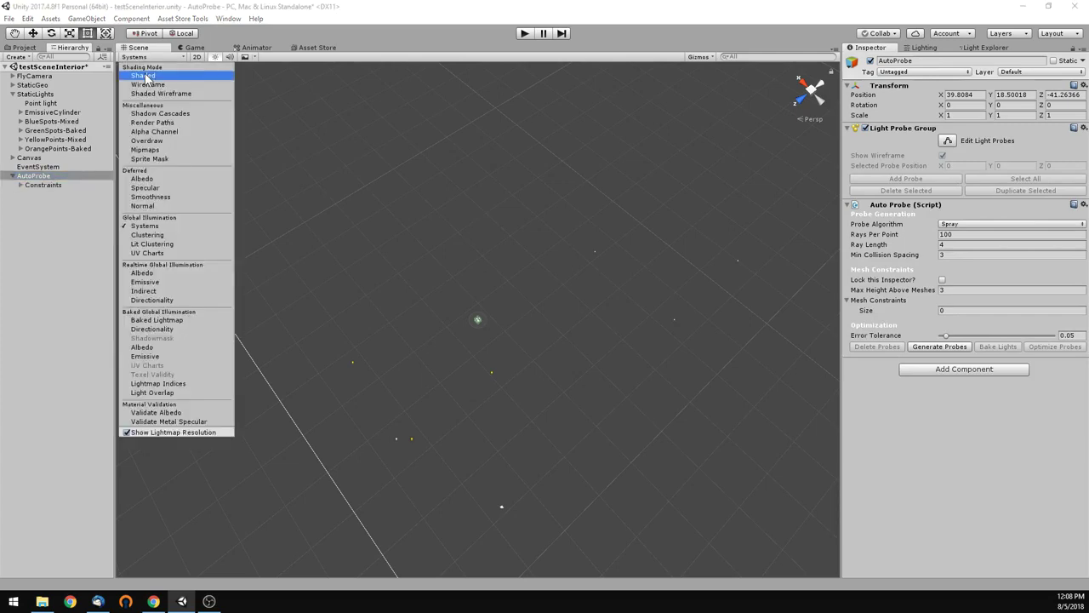
click(142, 75)
- Delete the Sphere and Capsule constraints, leaving only the Box selected
click(23, 189)
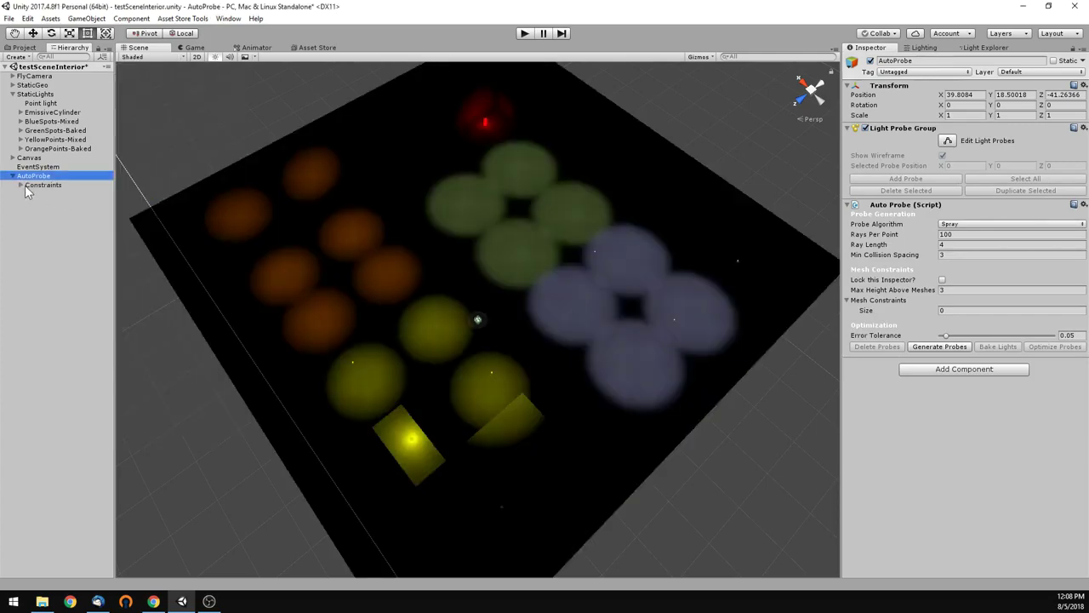
click(21, 184)
click(43, 194)
click(44, 203)
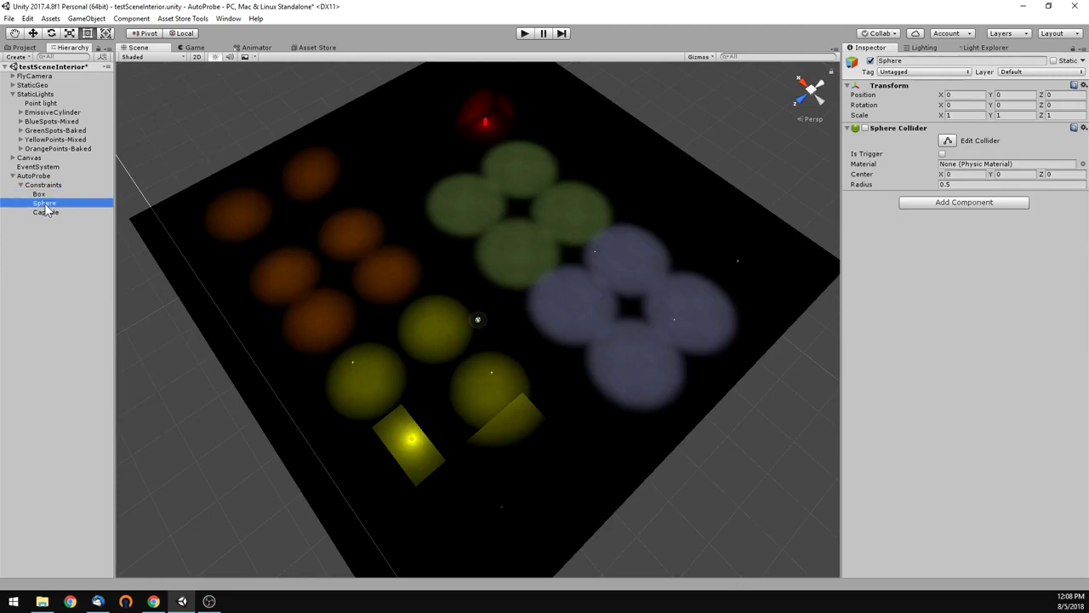
shift+click(44, 212)
key(Delete)
click(48, 194)
- Resize the Box Collider to 125 wide and 125 deep
alt+drag(391, 343, 495, 318)
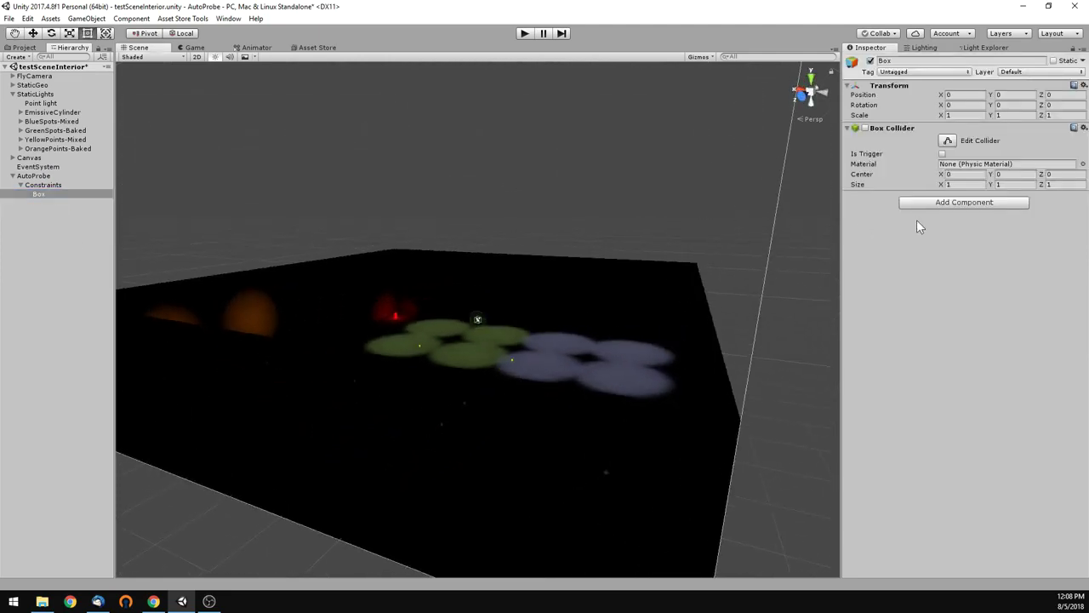
drag(942, 184, 338, 318)
alt+drag(198, 294, 404, 339)
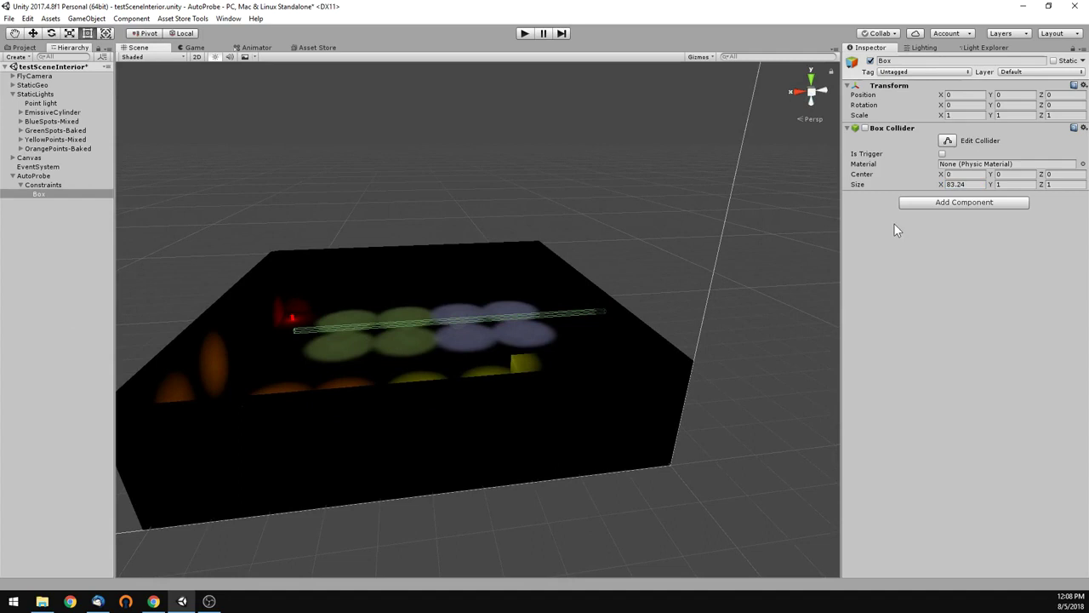
drag(943, 184, 544, 245)
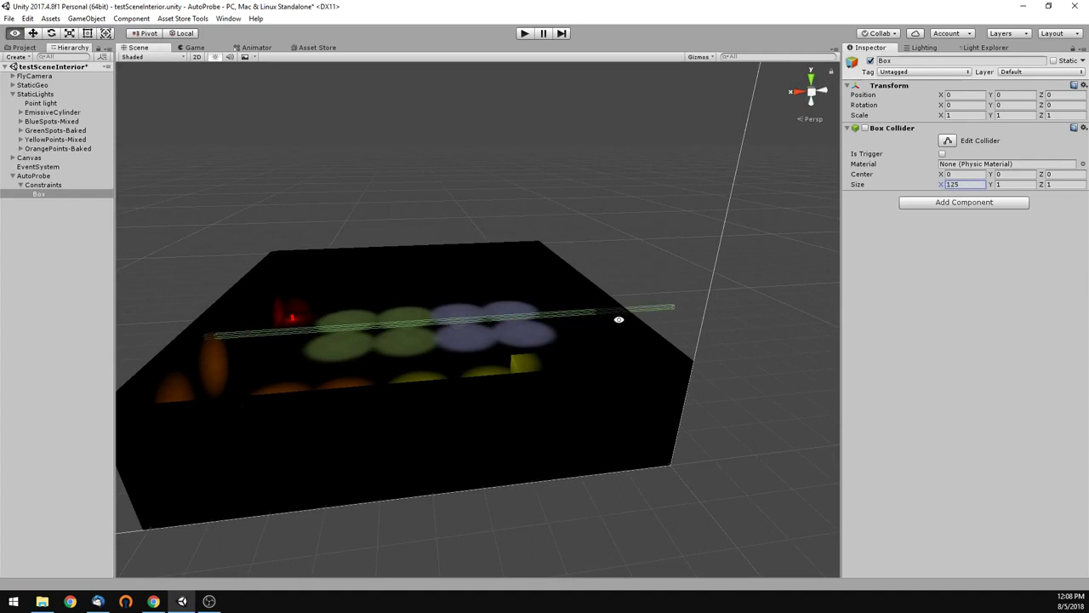
alt+drag(620, 314, 565, 394)
alt+drag(632, 306, 591, 302)
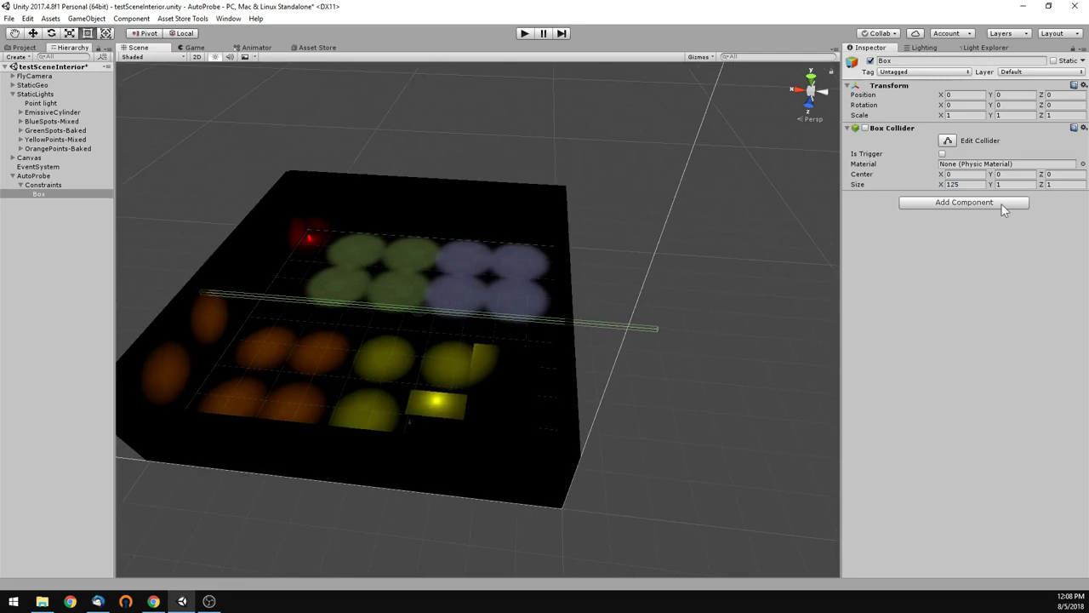
click(965, 184)
text(125)
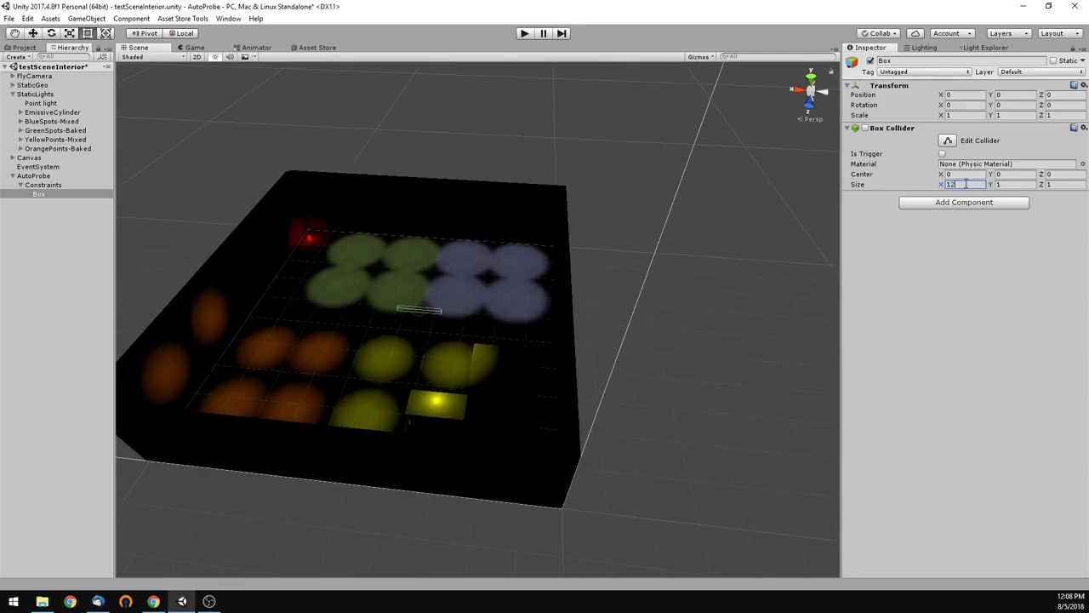
key(Tab)
text(125)
key(Tab)
text(125)
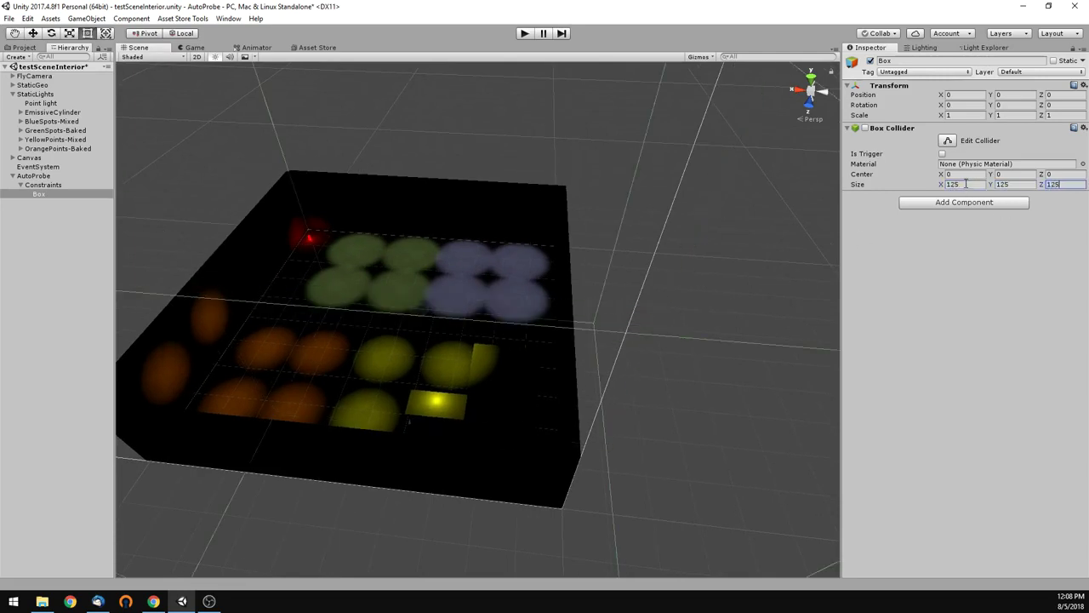
- Lower the Box Collider's Y size to 27.4 and check that it encloses the walls
drag(991, 183, 516, 281)
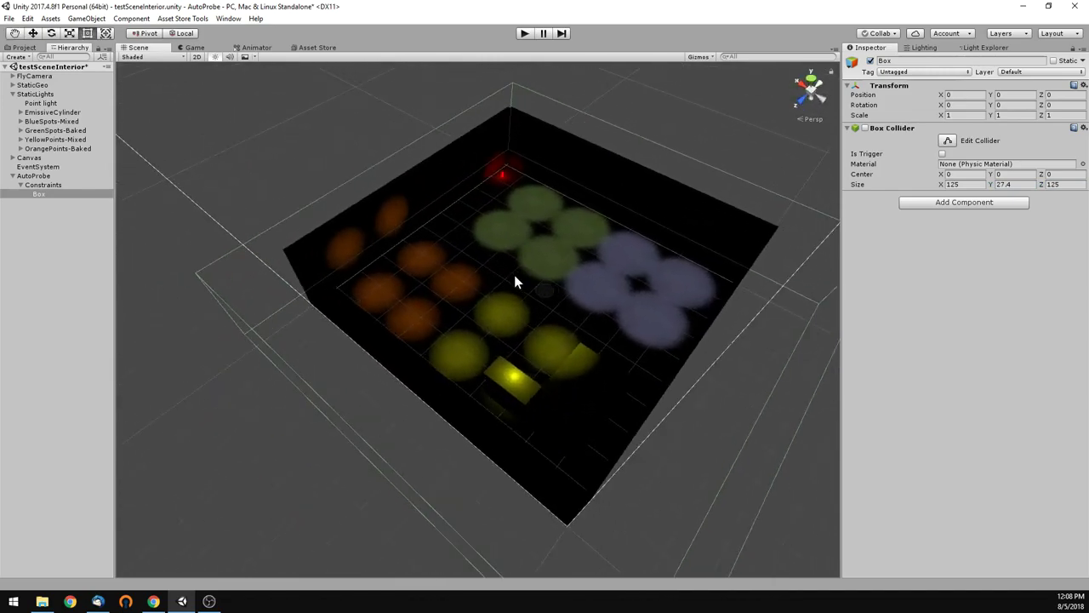
alt+drag(522, 268, 596, 281)
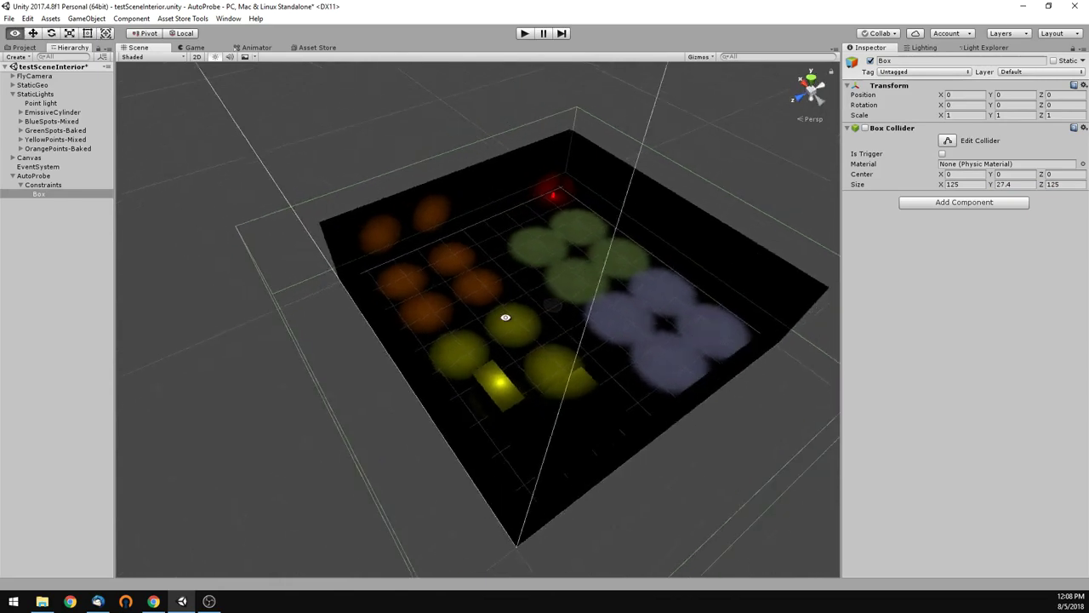
scroll(670, 332, up, 3)
alt+drag(671, 325, 493, 311)
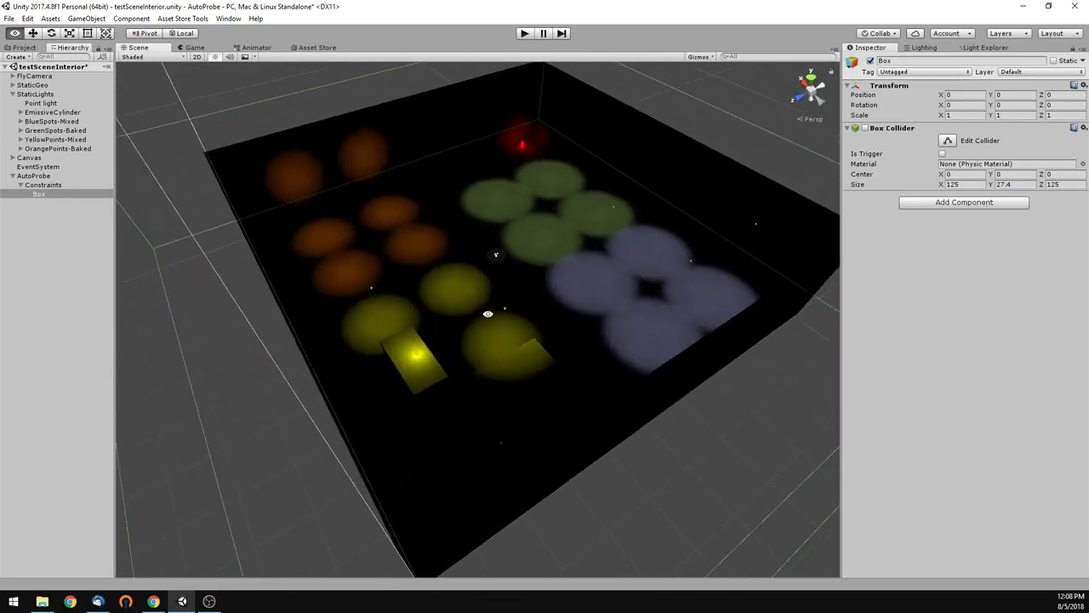
scroll(457, 329, up, 4)
alt+drag(580, 349, 593, 253)
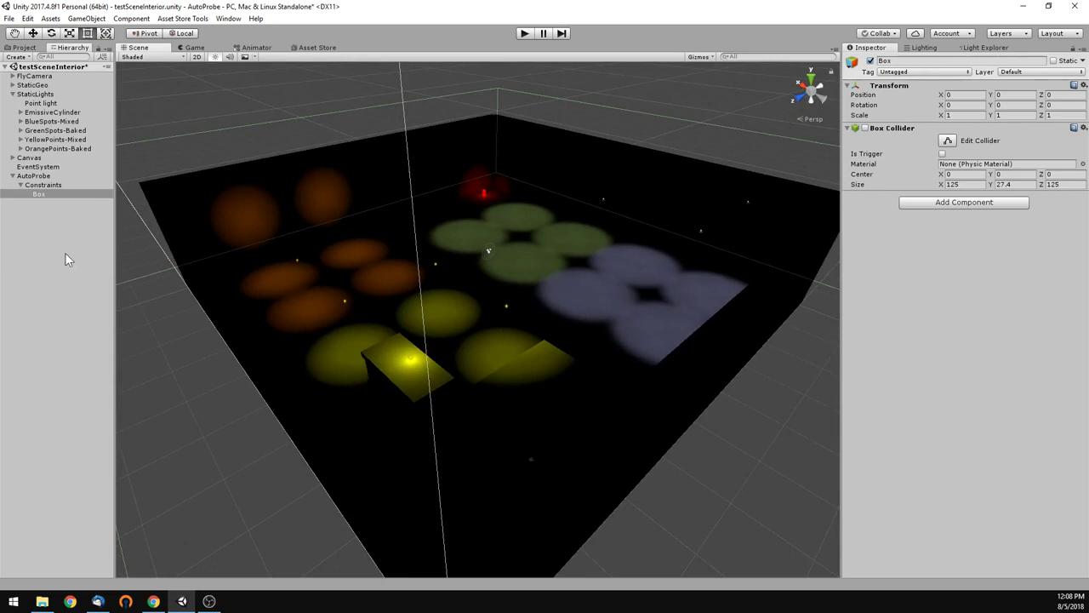
- Collapse AutoProbe's children and select the AutoProbe object
key(Delete)
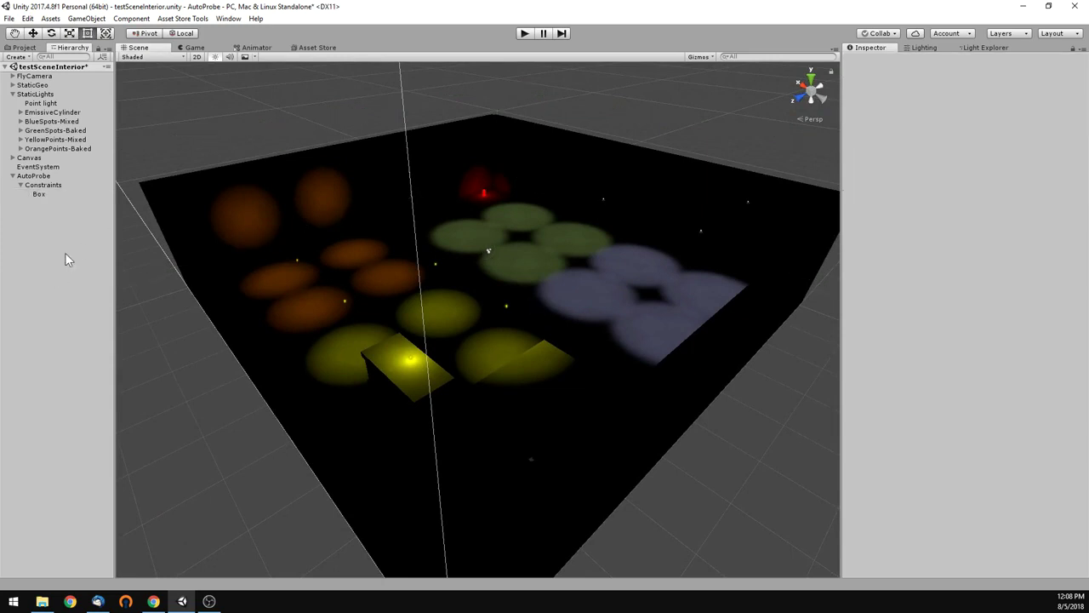
click(12, 176)
click(42, 175)
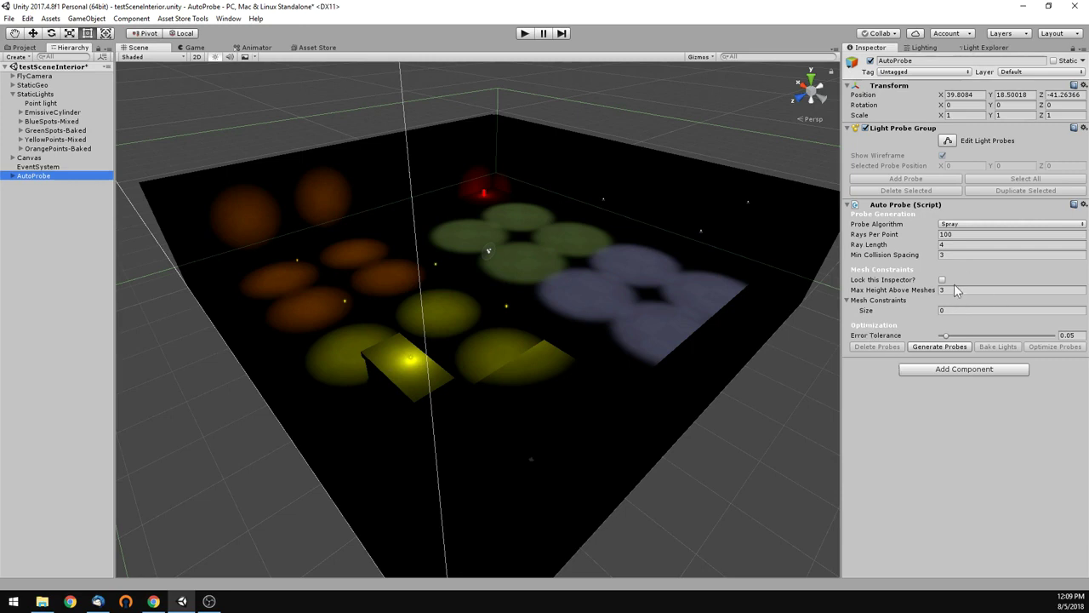
- Set the Probe Algorithm to Grid and generate a dense probe grid filling the box
click(957, 225)
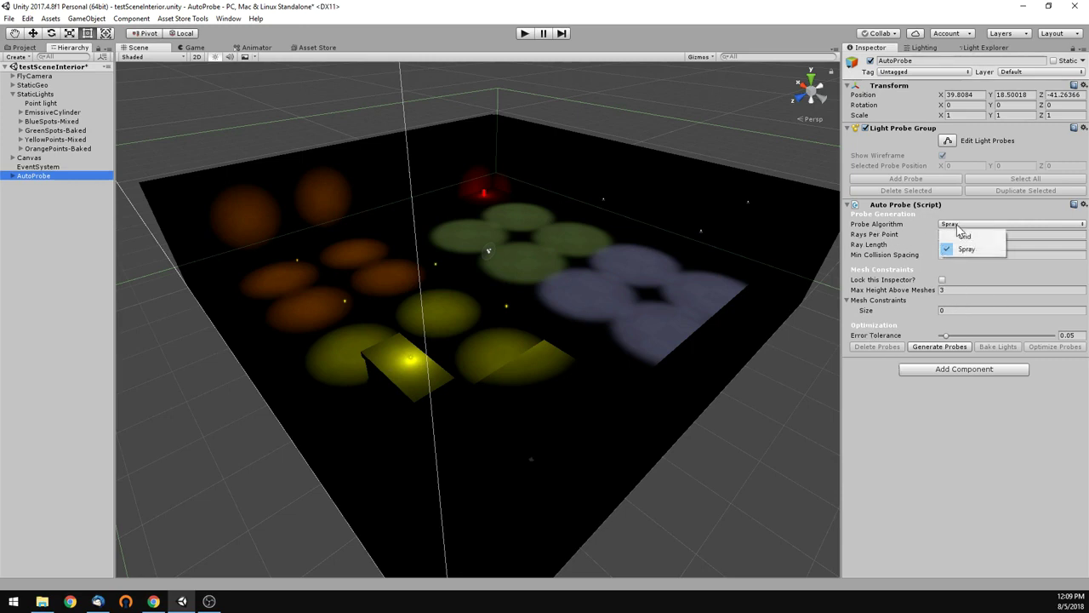
click(967, 235)
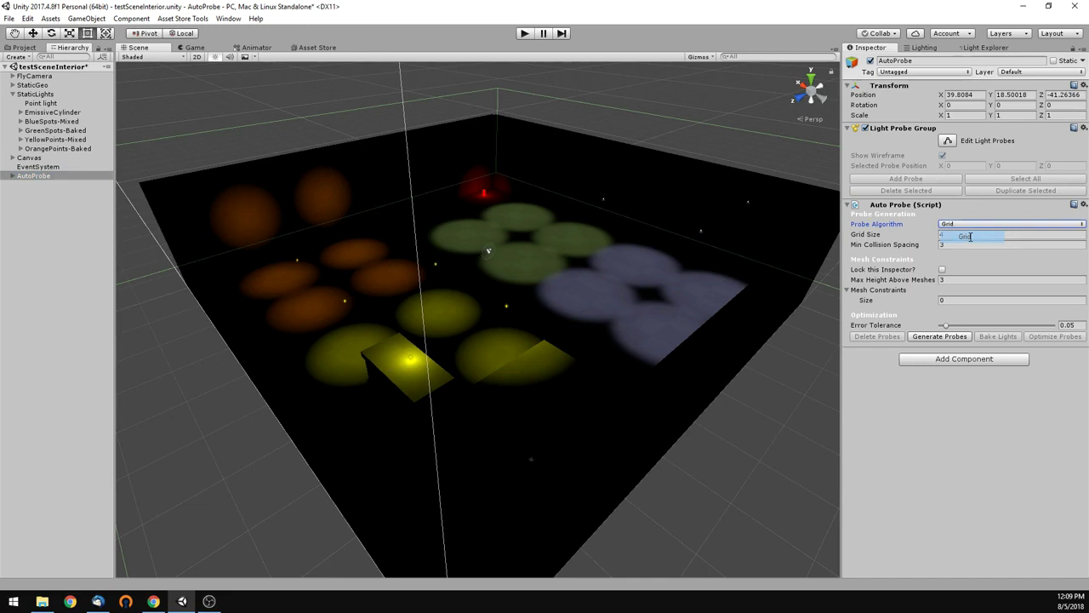
click(940, 337)
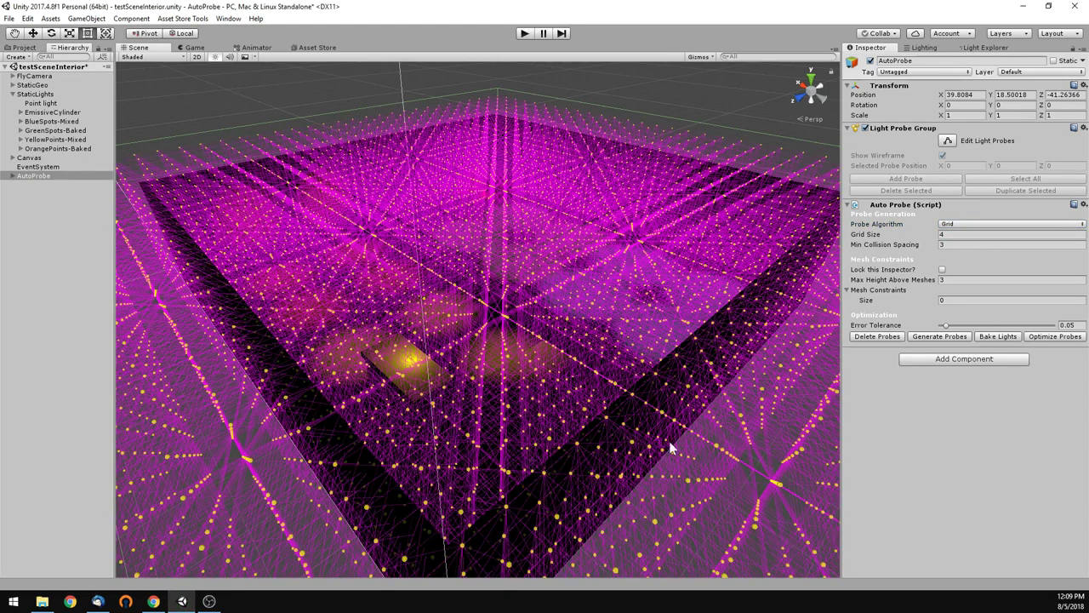
alt+drag(695, 477, 791, 435)
- Delete the generated probes and switch the Probe Algorithm back to Spray
click(895, 339)
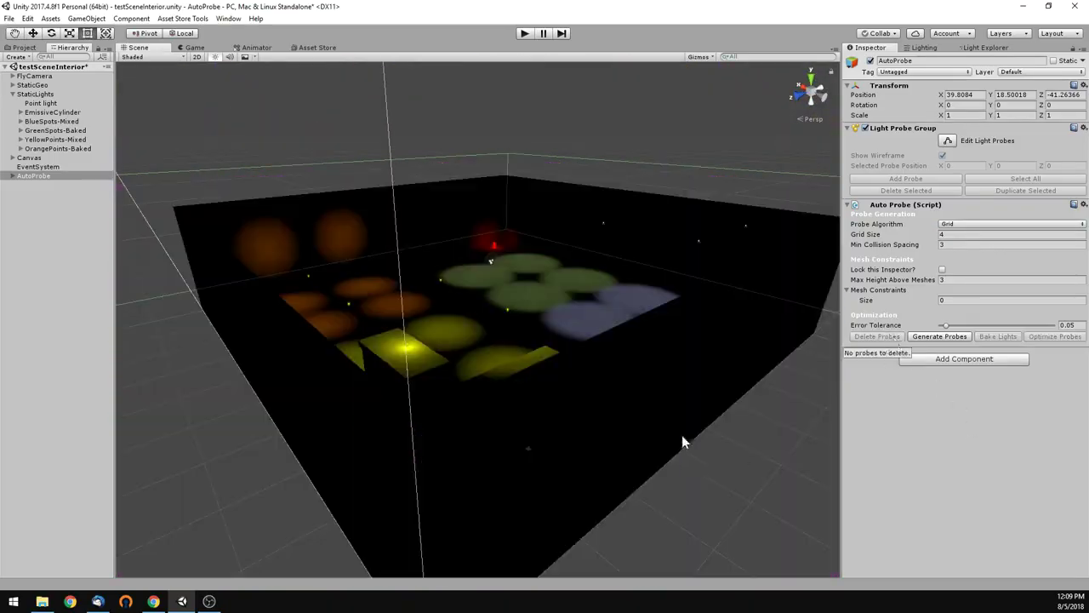
alt+drag(684, 440, 584, 431)
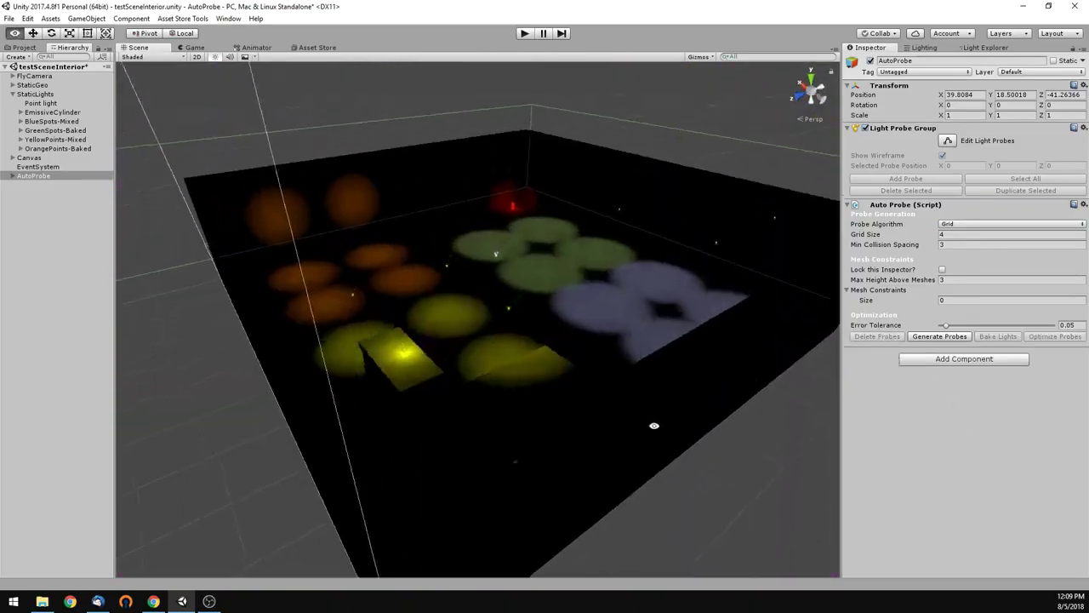
click(965, 225)
click(967, 249)
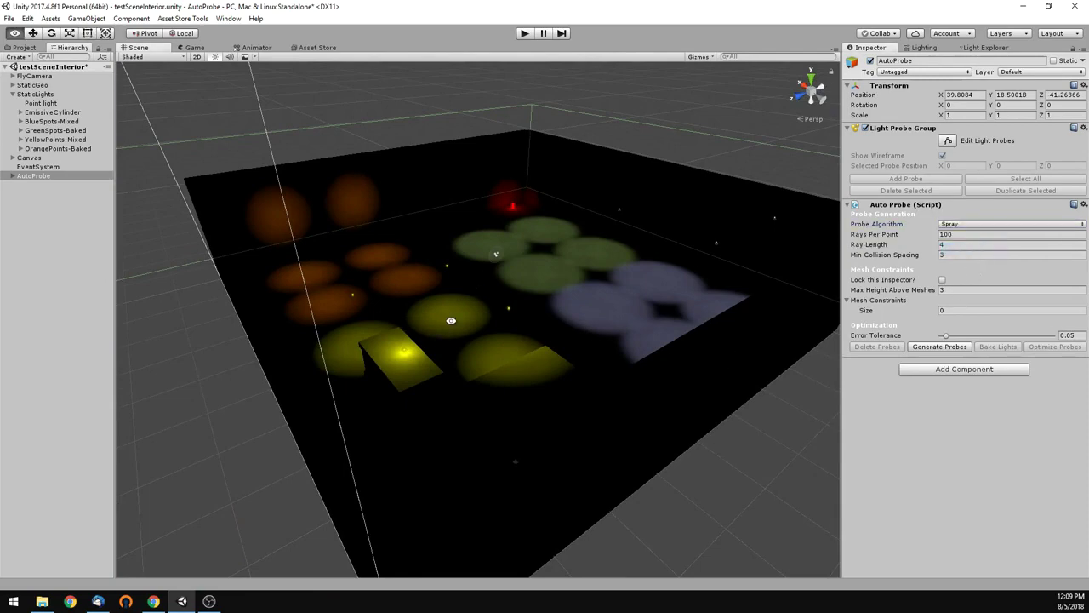
mouse_move(519, 345)
alt+mouse_down()
mouse_move(636, 340)
mouse_move(486, 323)
mouse_move(527, 339)
alt+mouse_up()
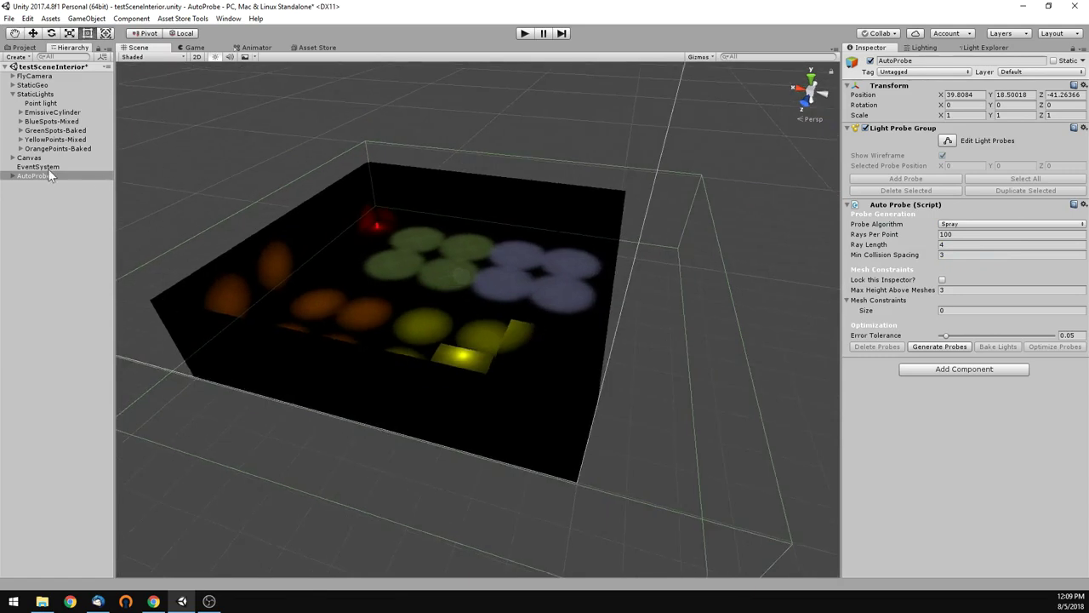
- Select the Box constraint and move it along X with the Move tool
click(12, 176)
click(20, 185)
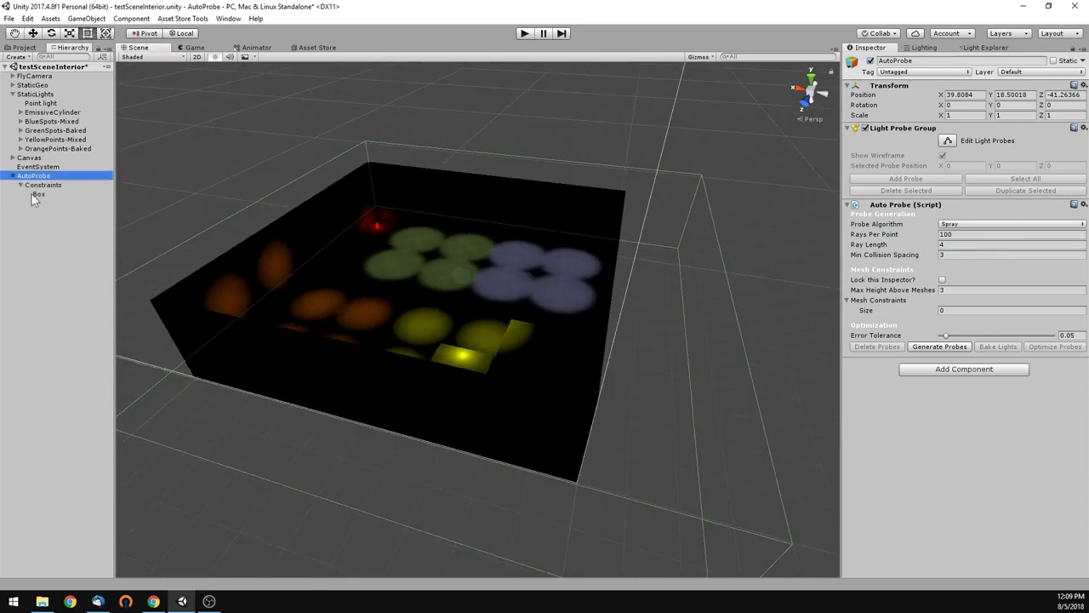
click(36, 195)
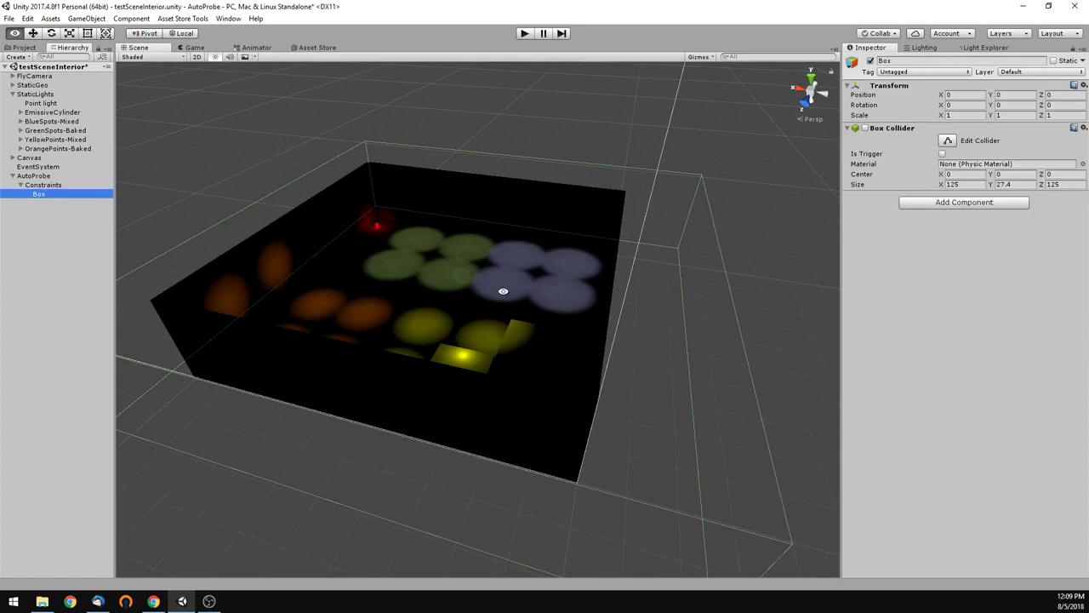
alt+drag(356, 240, 536, 304)
key(w)
drag(429, 279, 483, 256)
- Set the Box Collider's X and Z sizes to 105 so it encloses the room
click(983, 184)
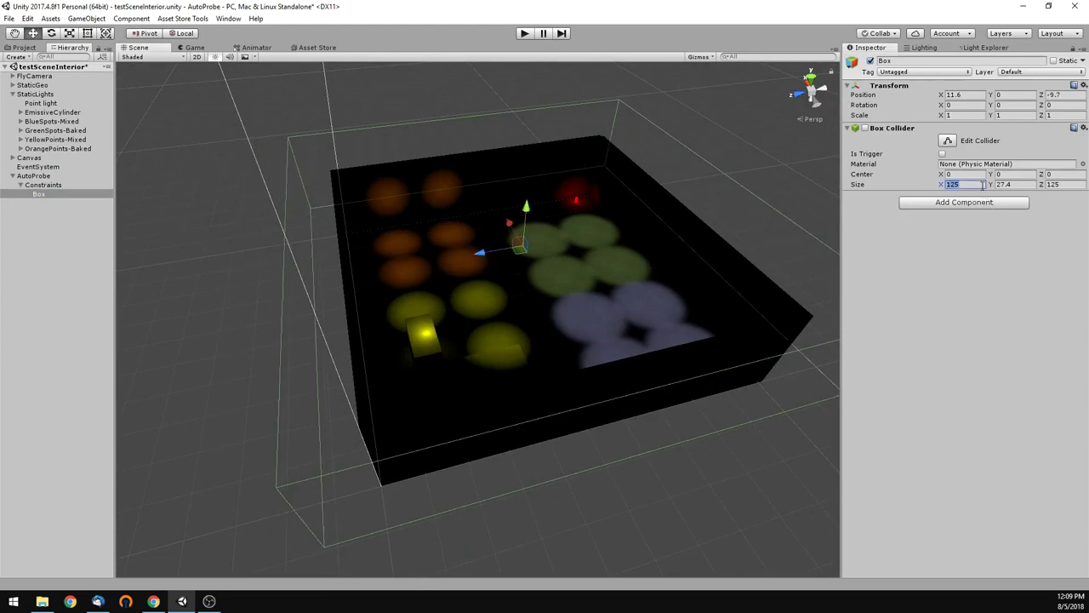
text(100)
key(Tab)
key(Tab)
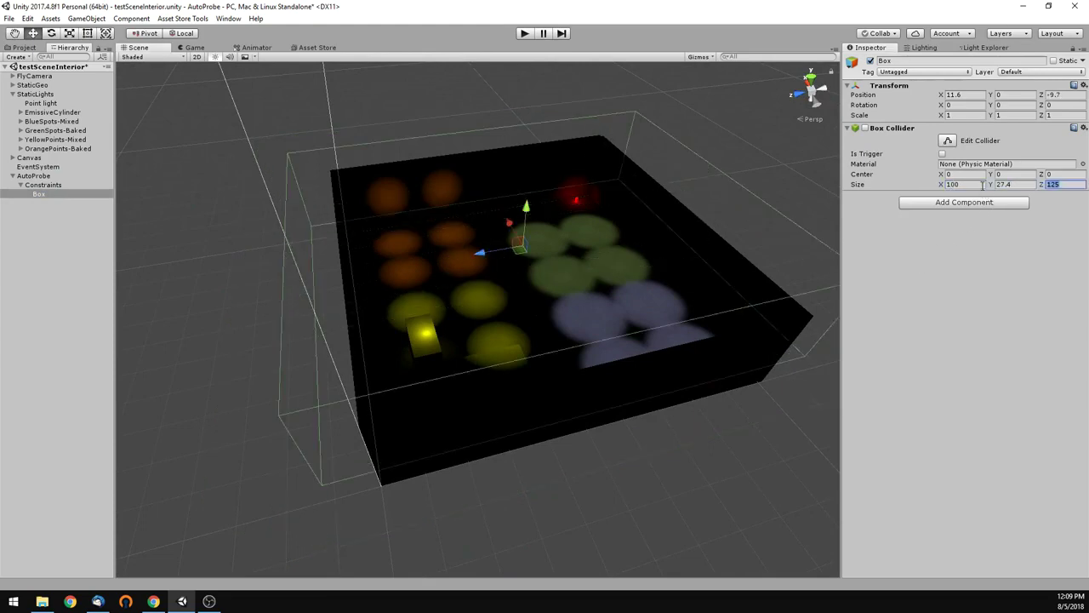
text(100)
alt+drag(600, 357, 425, 247)
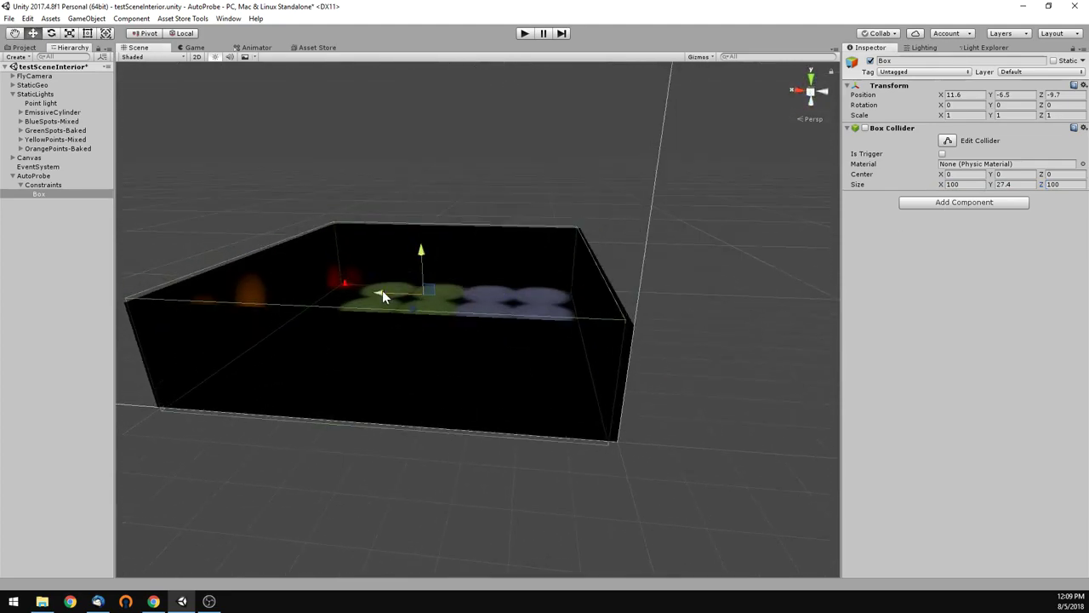
drag(382, 294, 386, 289)
click(970, 185)
text(105)
key(Tab)
key(Tab)
text(105)
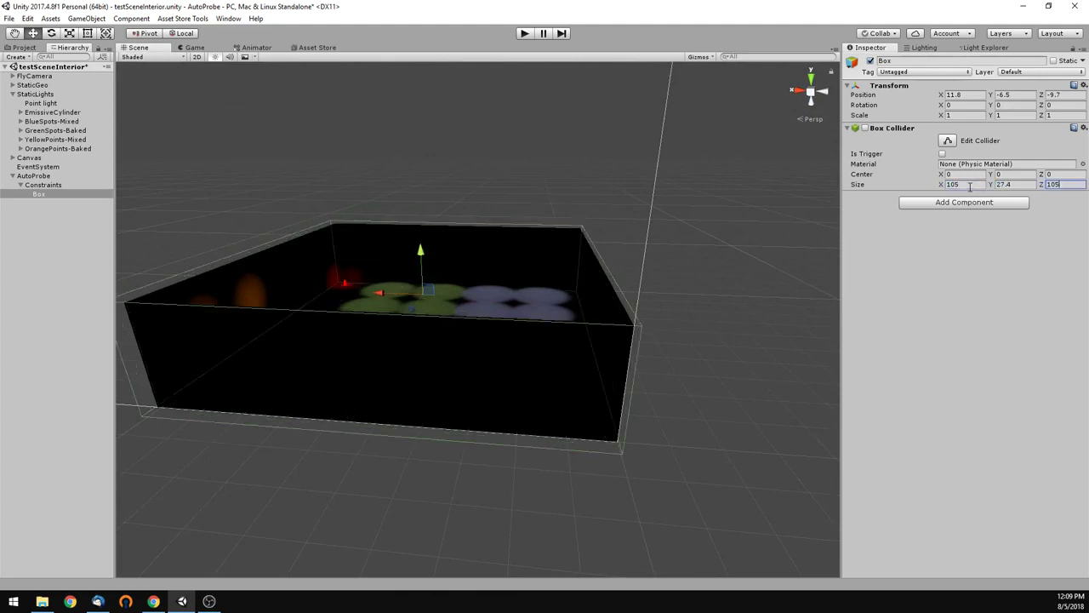
alt+drag(684, 266, 511, 358)
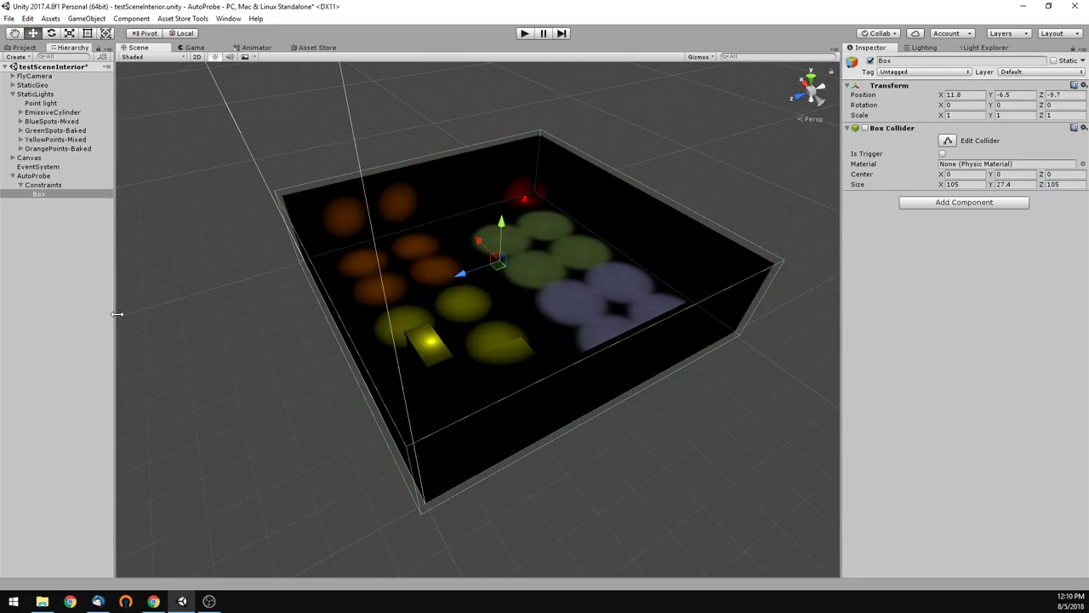
- Select AutoProbe and generate Spray light probes throughout the Box volume
click(21, 186)
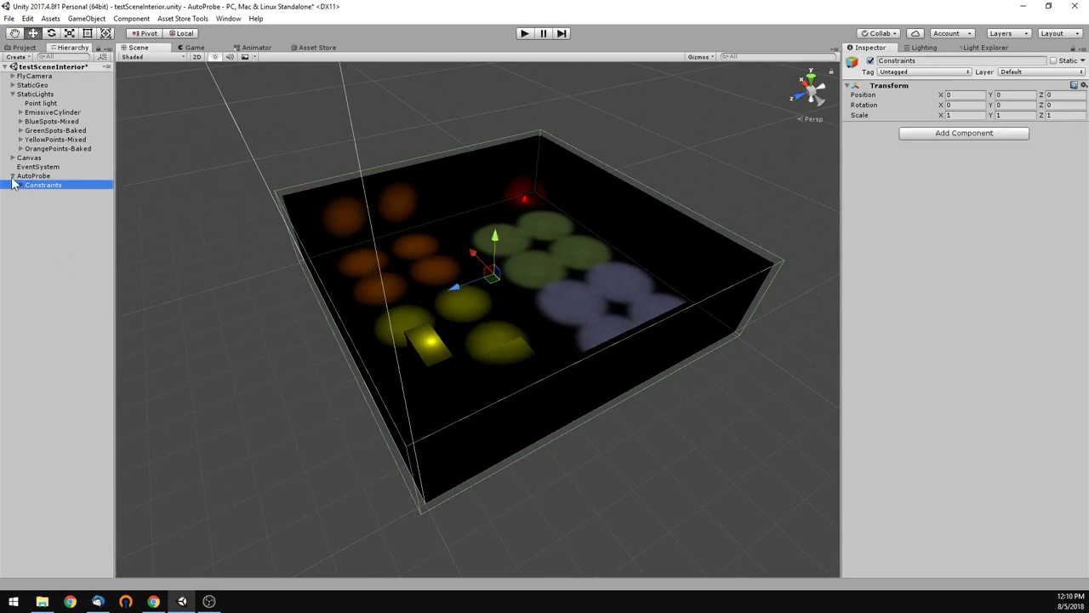
click(12, 176)
click(35, 175)
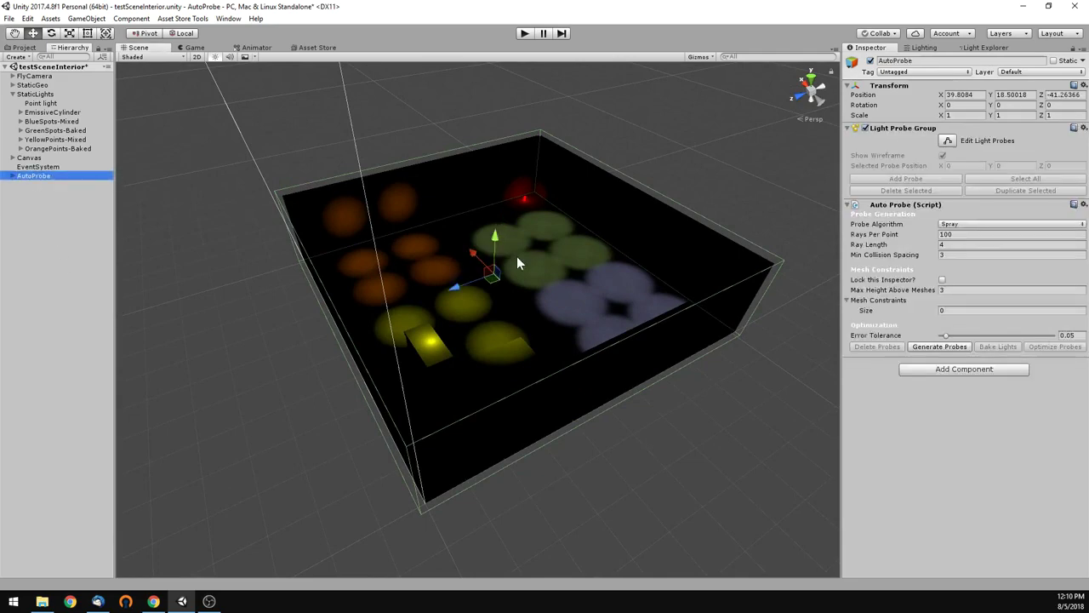
click(940, 346)
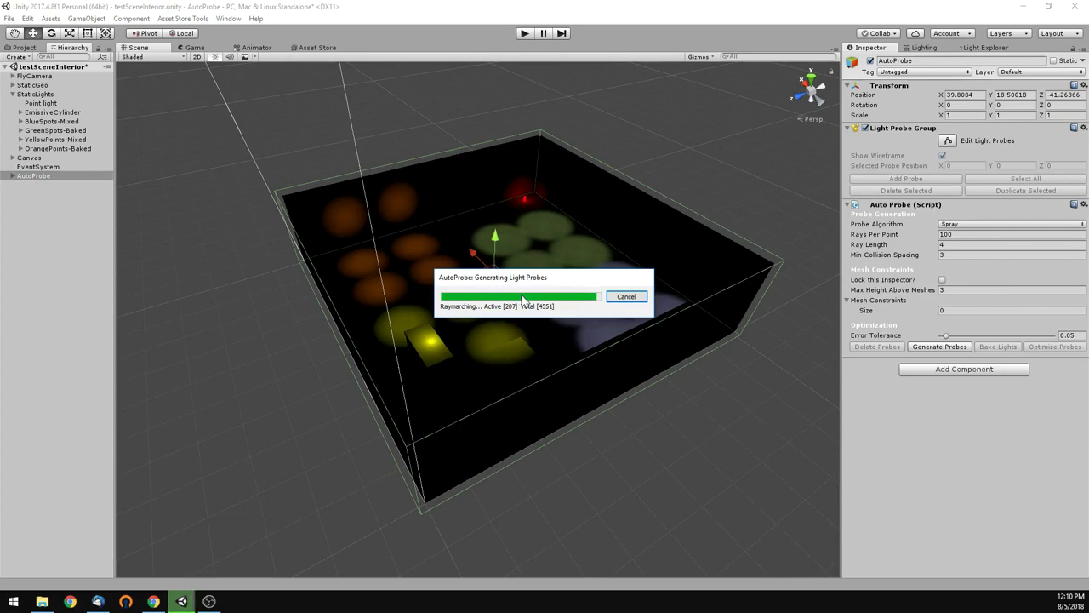
- Reselect AutoProbe and orbit to inspect the probe-filled level
click(610, 297)
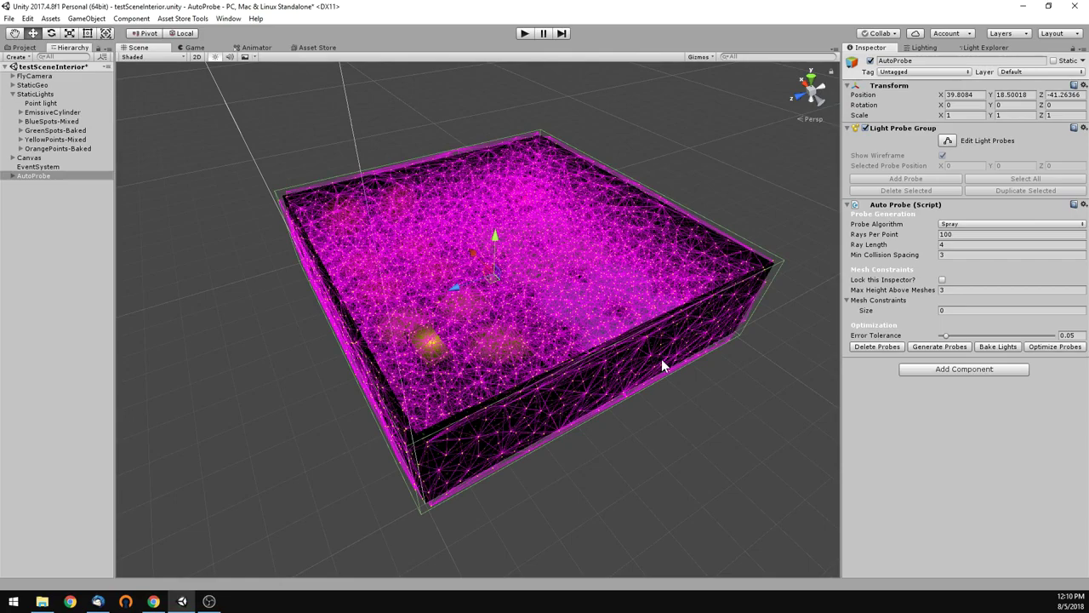
click(508, 412)
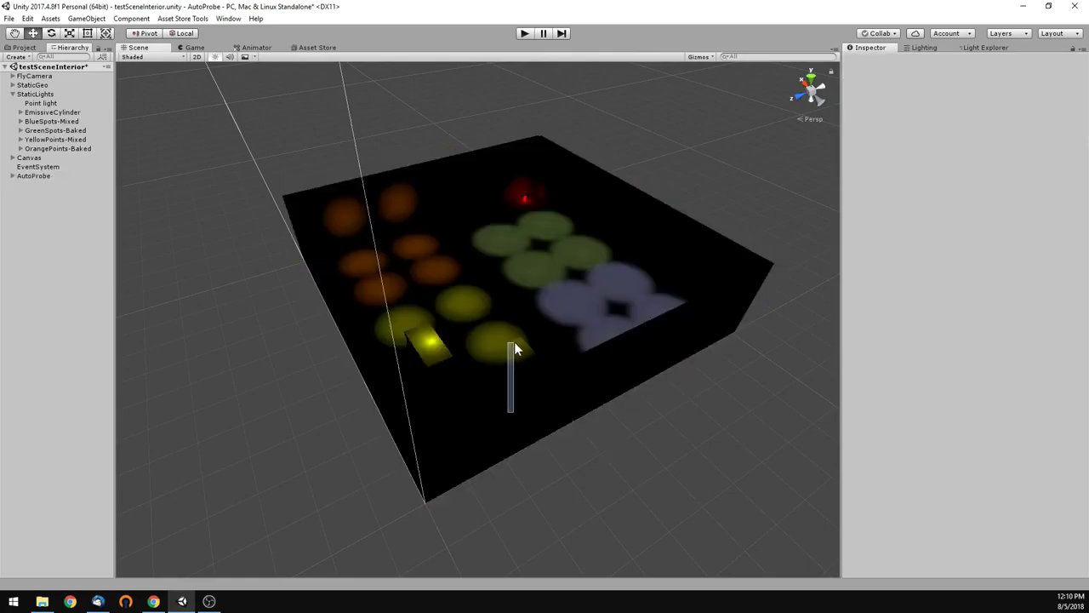
click(34, 176)
alt+drag(413, 382, 414, 438)
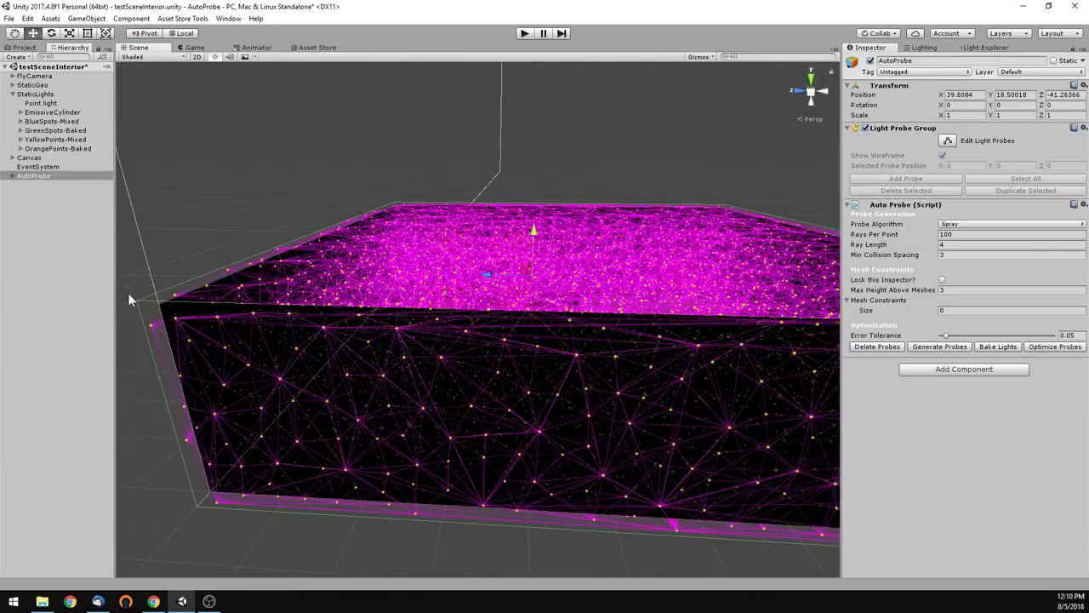
alt+drag(330, 332, 468, 383)
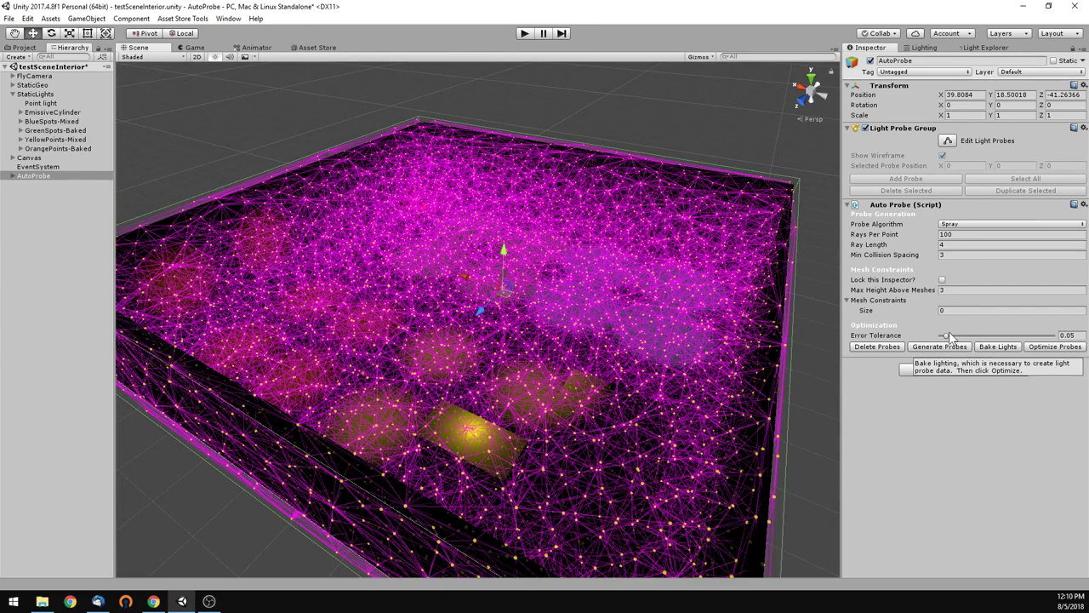
- Set the Scene Draw Mode to Global Illumination Systems and reselect AutoProbe
click(269, 127)
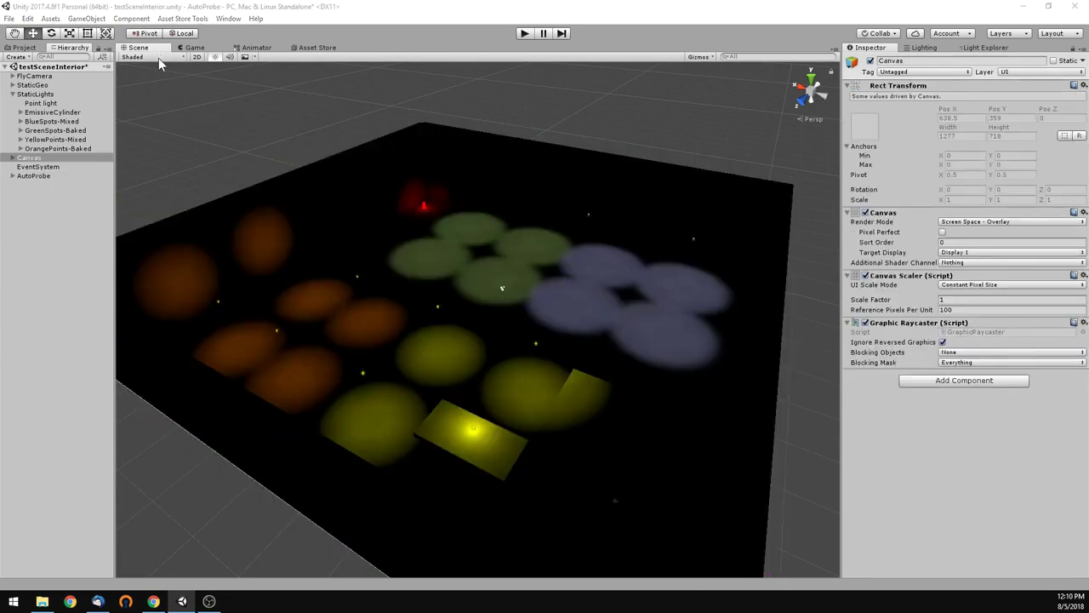
click(159, 57)
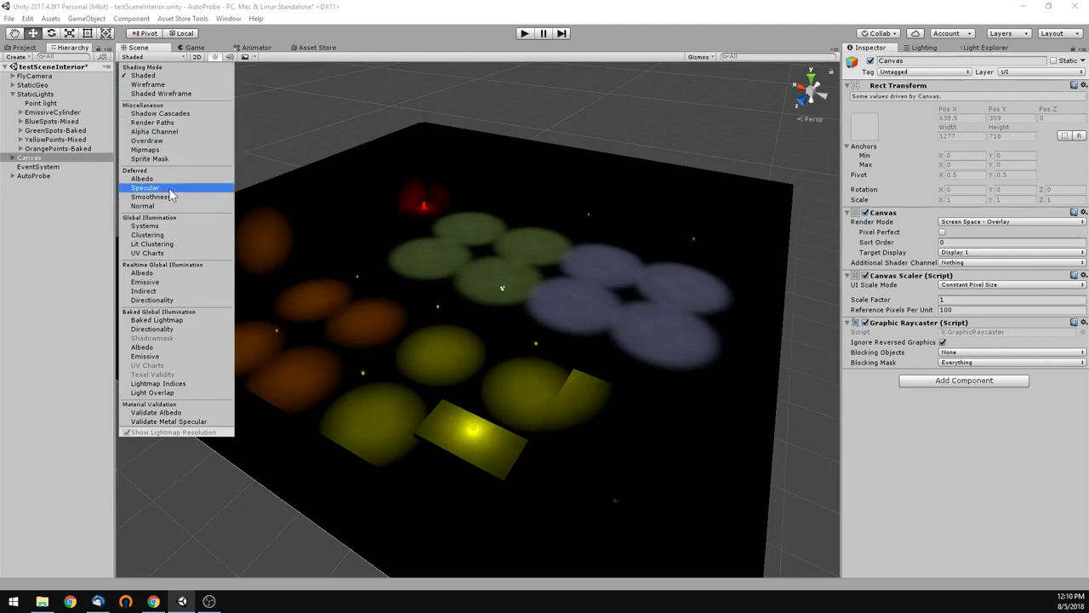
click(145, 226)
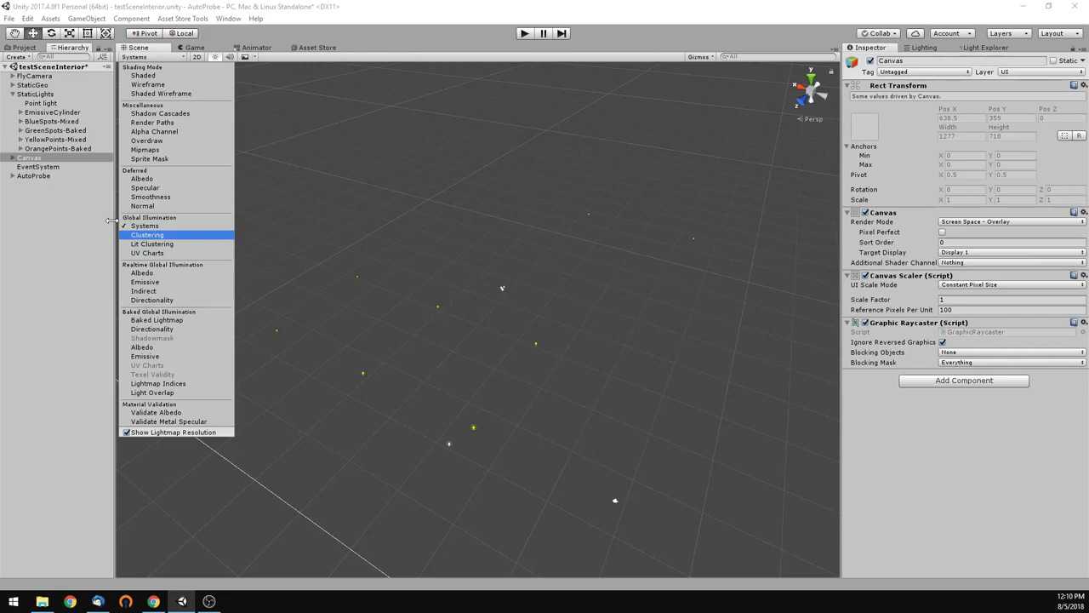
click(47, 173)
click(47, 174)
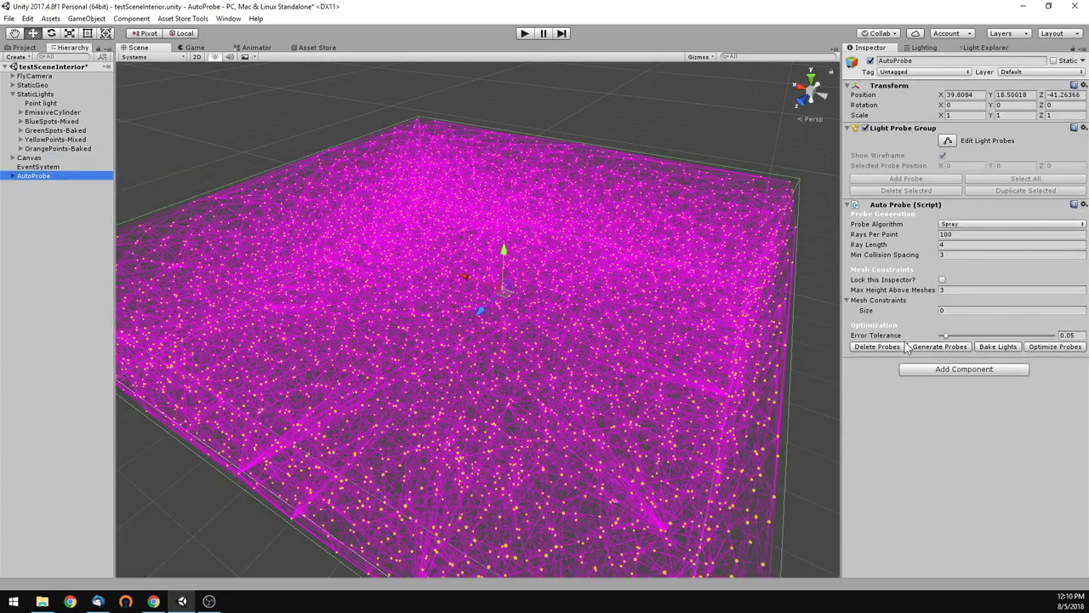
- Bake the scene lighting with Auto Probe's Bake Lights button and let it finish
click(989, 348)
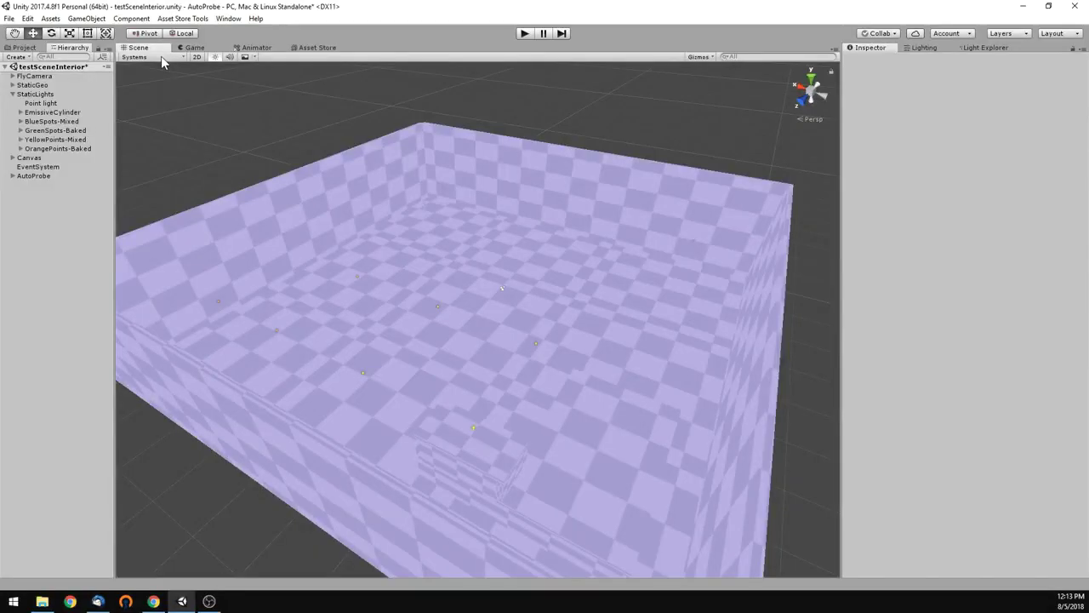
- Switch the Scene Draw Mode back to Shaded and view the lit room
click(161, 56)
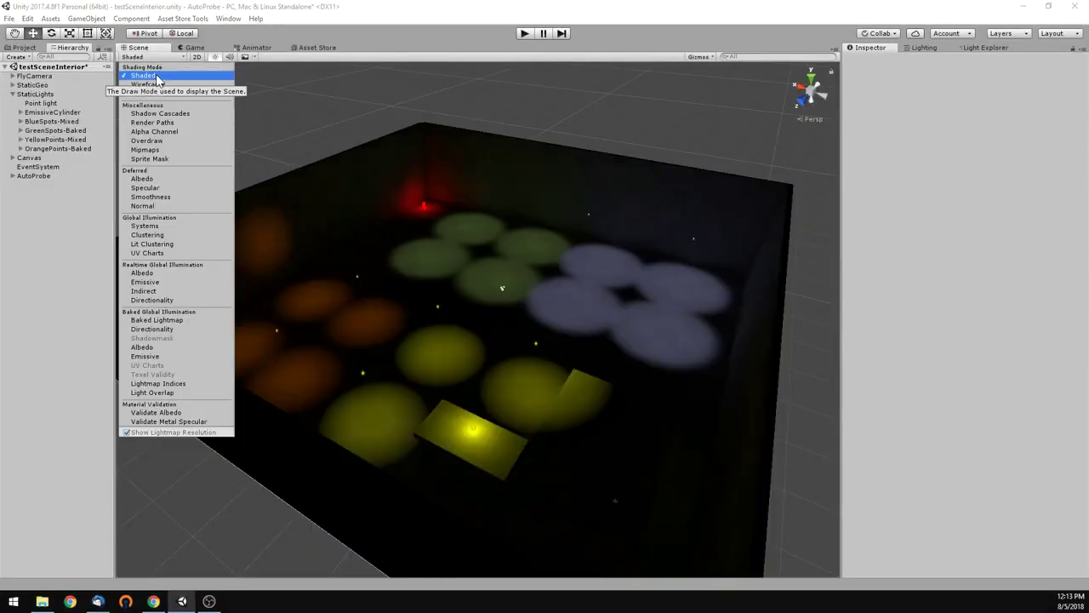
click(28, 288)
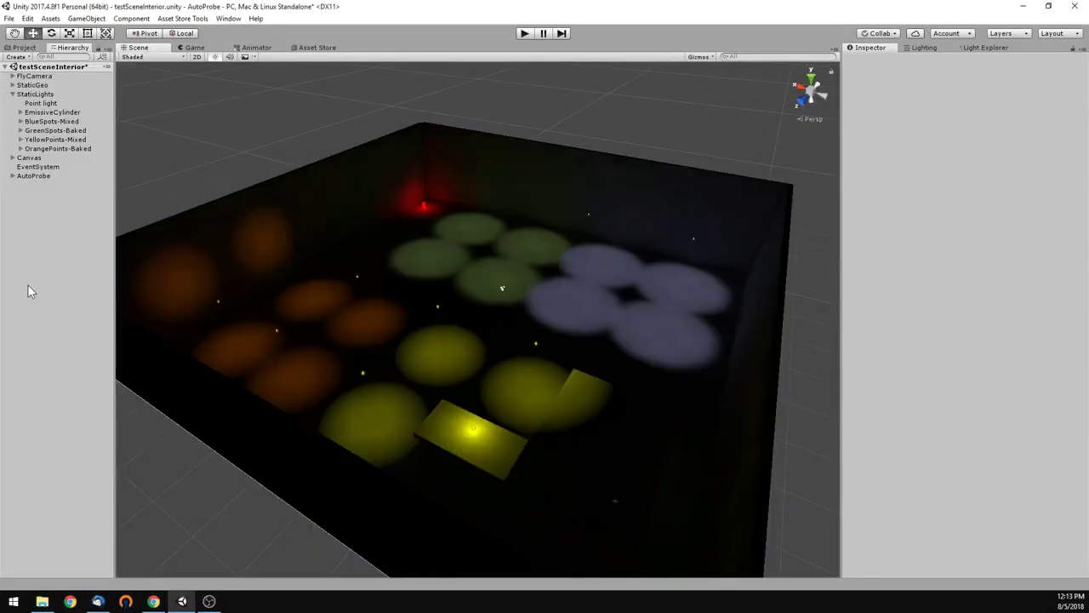
alt+drag(300, 315, 522, 342)
- Select AutoProbe and run Optimize Probes to prune redundant probes
click(50, 176)
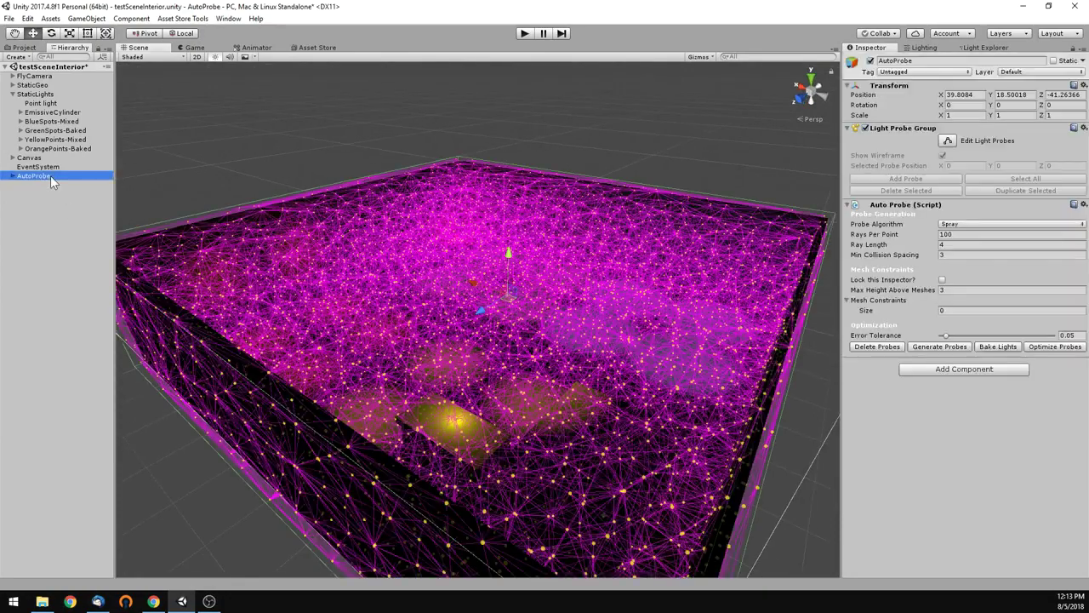
alt+drag(637, 394, 667, 430)
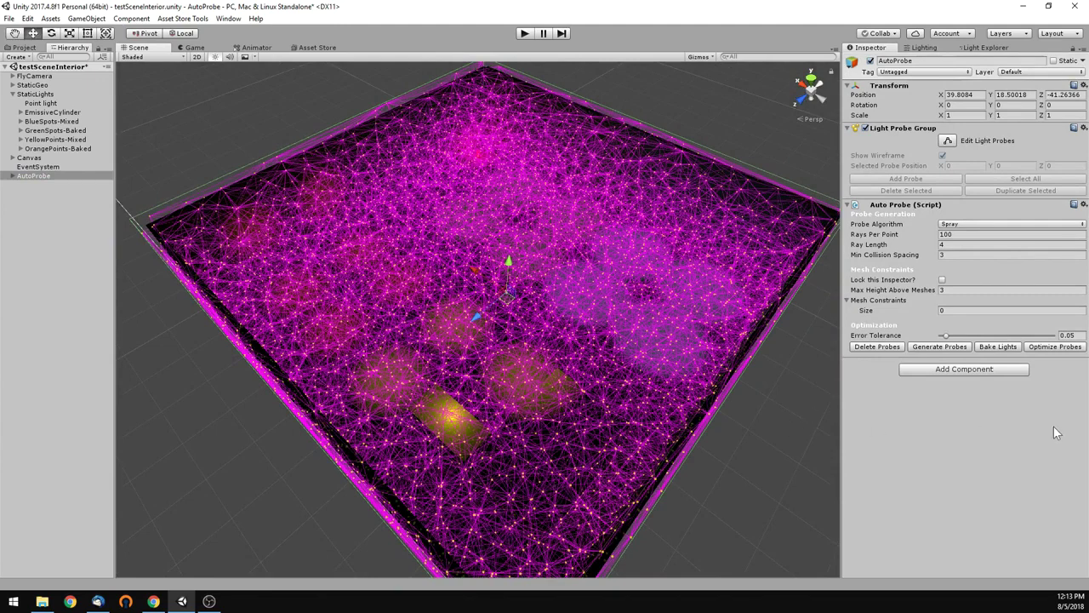
click(1059, 348)
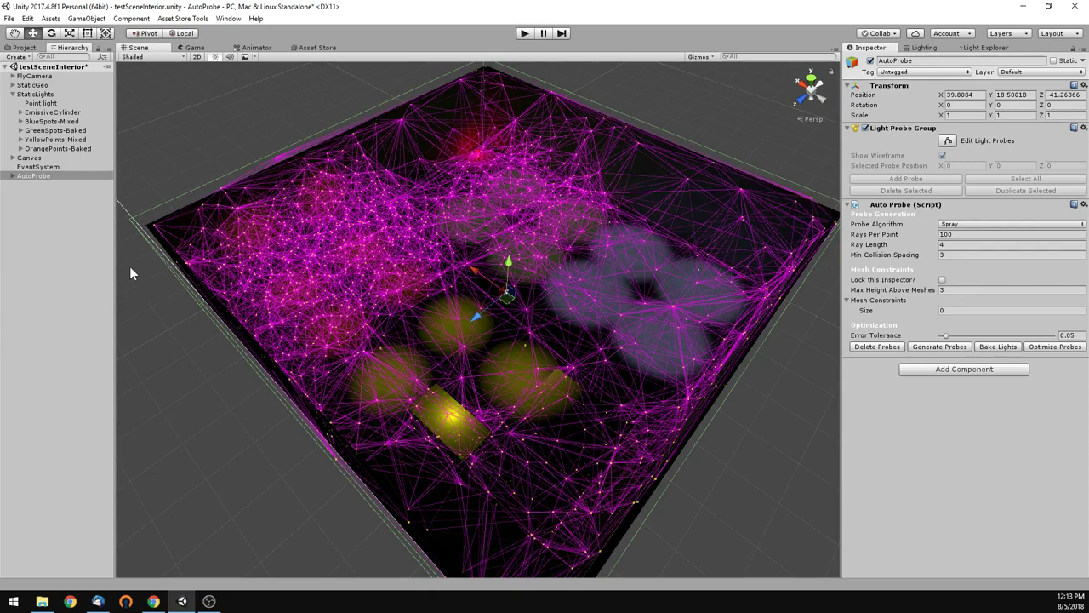
click(43, 228)
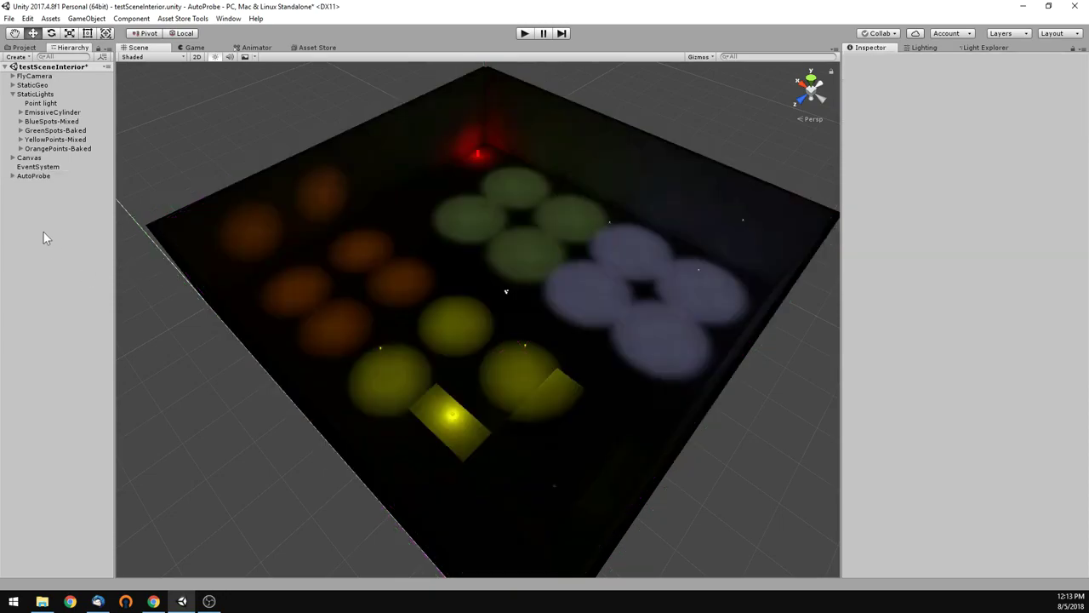
alt+drag(570, 360, 439, 356)
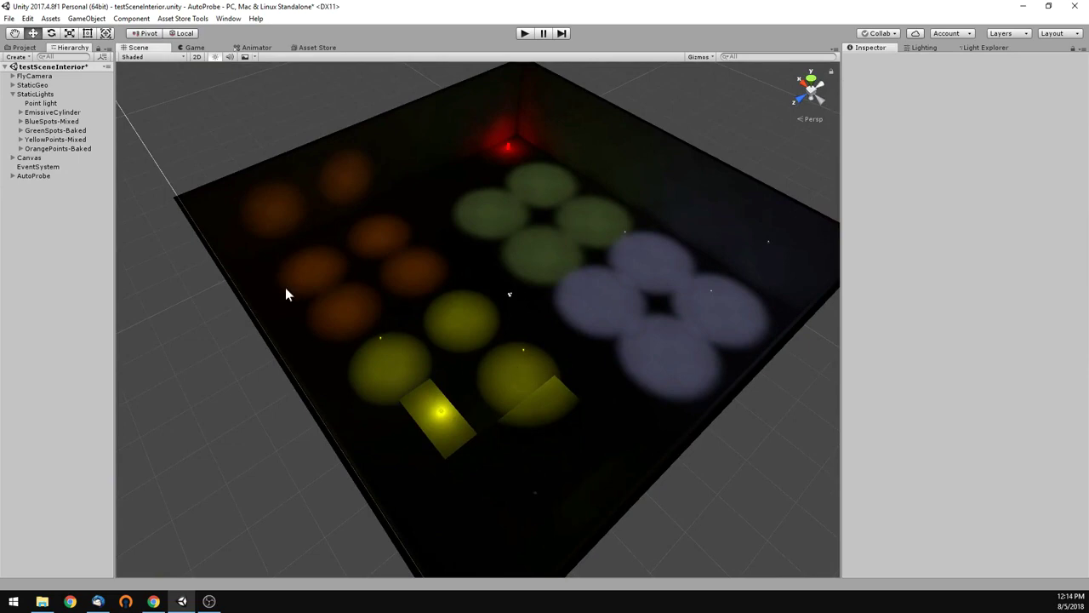
click(45, 173)
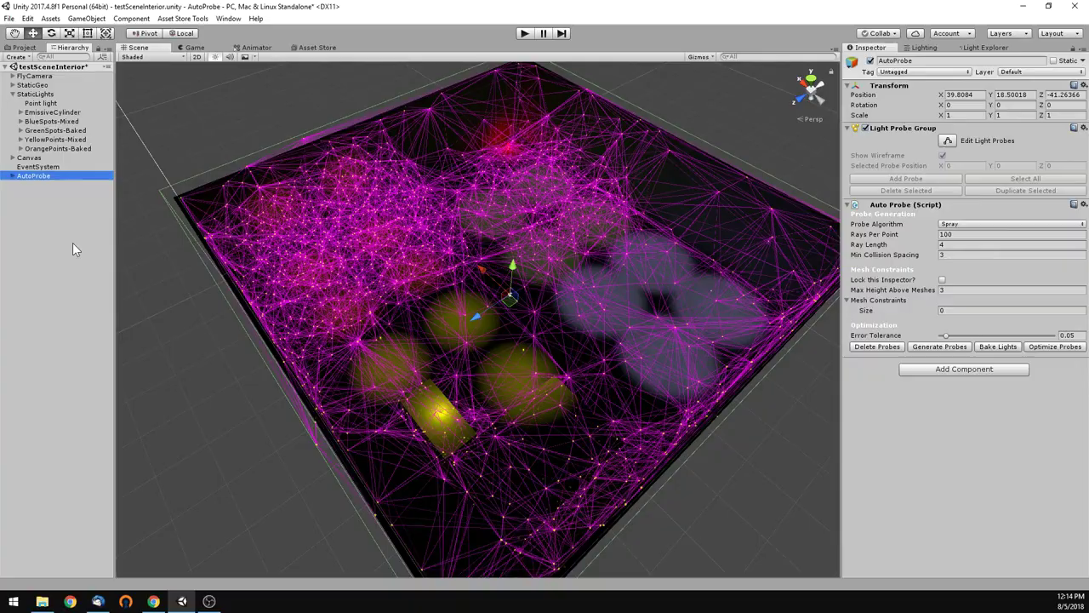
alt+drag(503, 438, 396, 345)
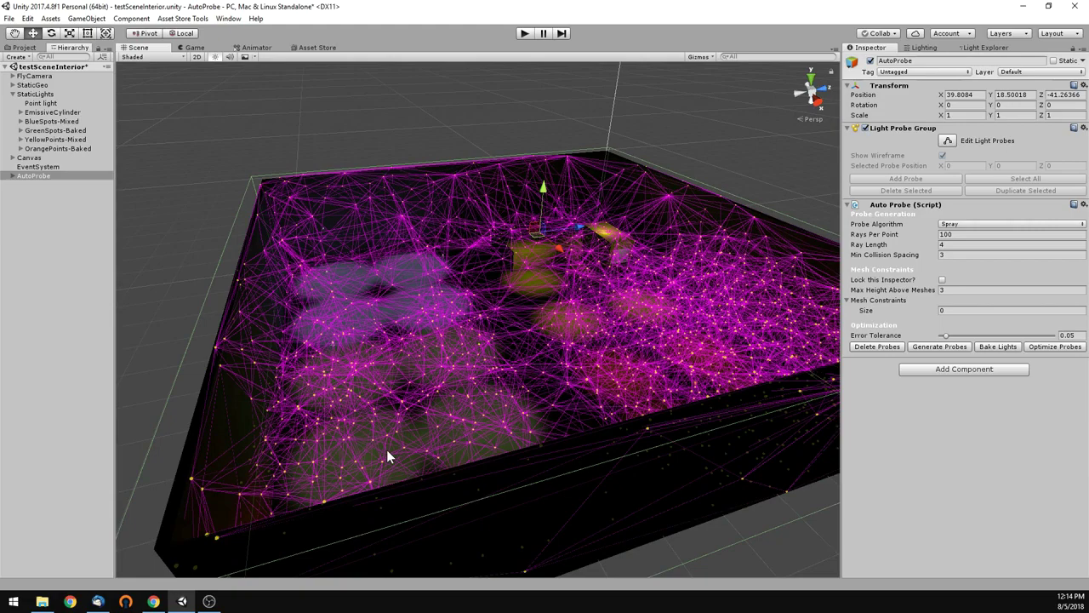
alt+drag(437, 366, 491, 373)
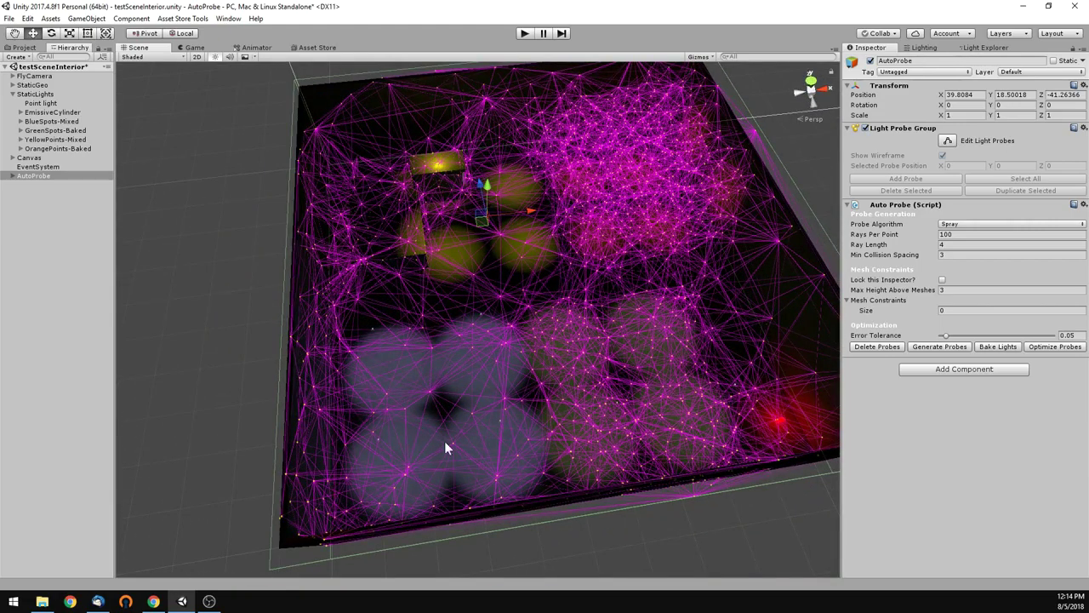
alt+drag(498, 481, 464, 420)
alt+right_drag(464, 420, 641, 458)
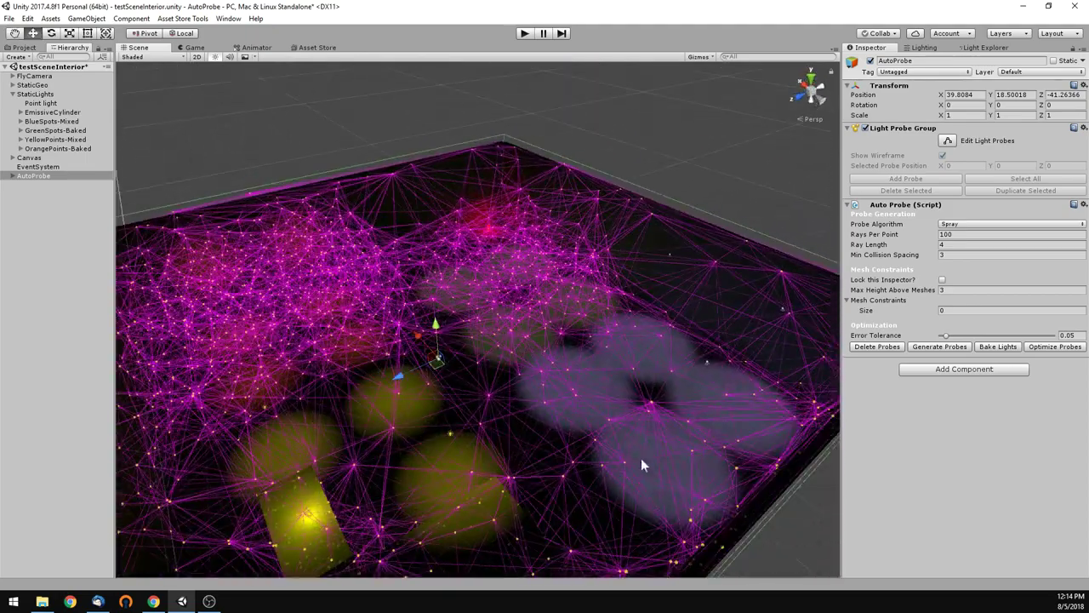
alt+drag(641, 458, 263, 385)
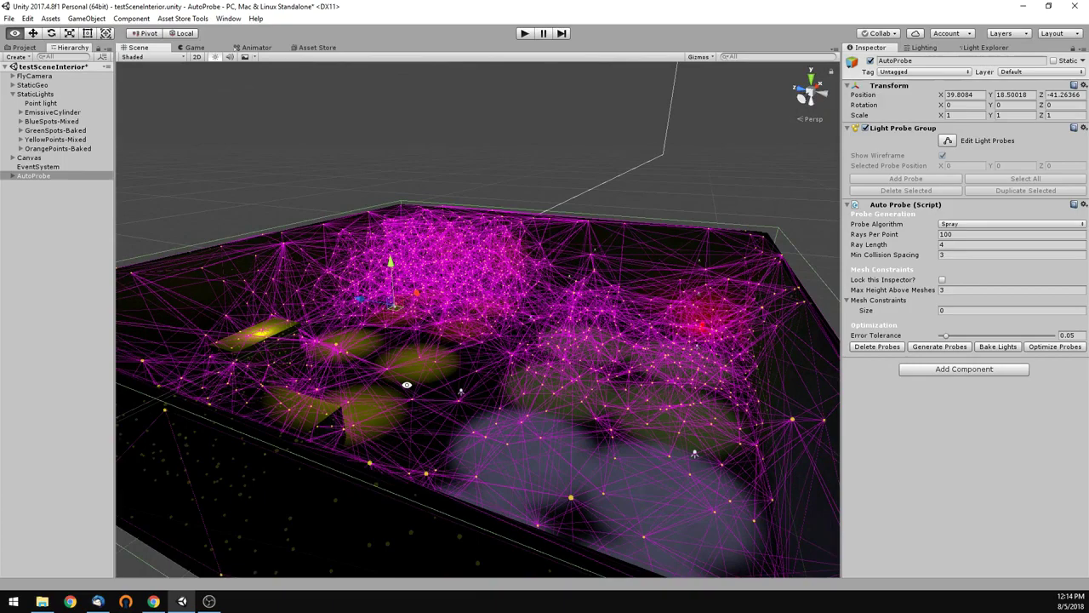
alt+drag(407, 385, 376, 398)
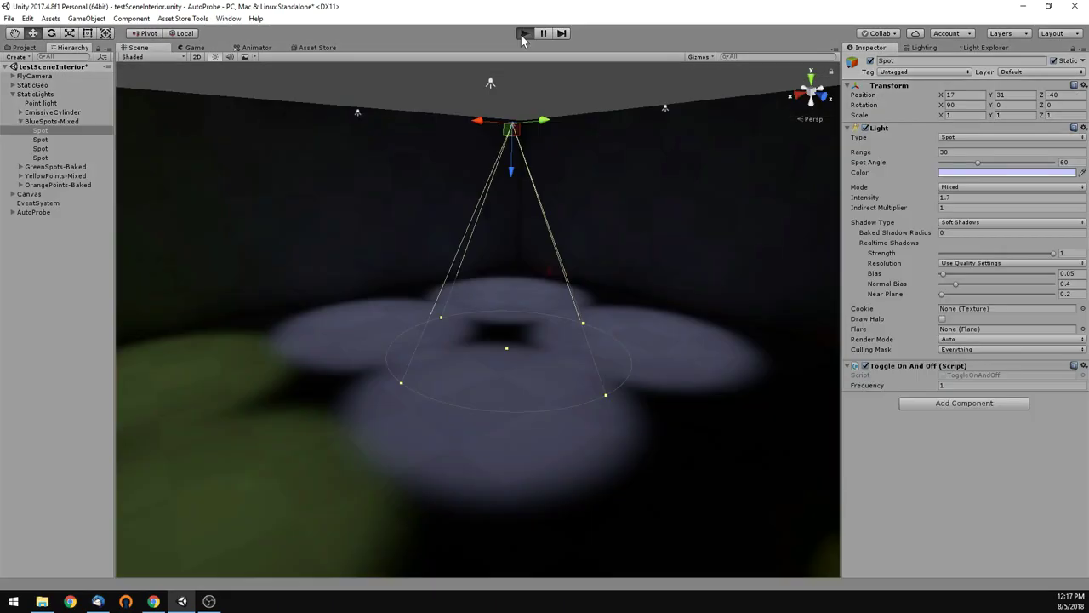
- Enter Play mode with Ctrl+P to test the baked lighting in the Game view
key(ctrl+p)
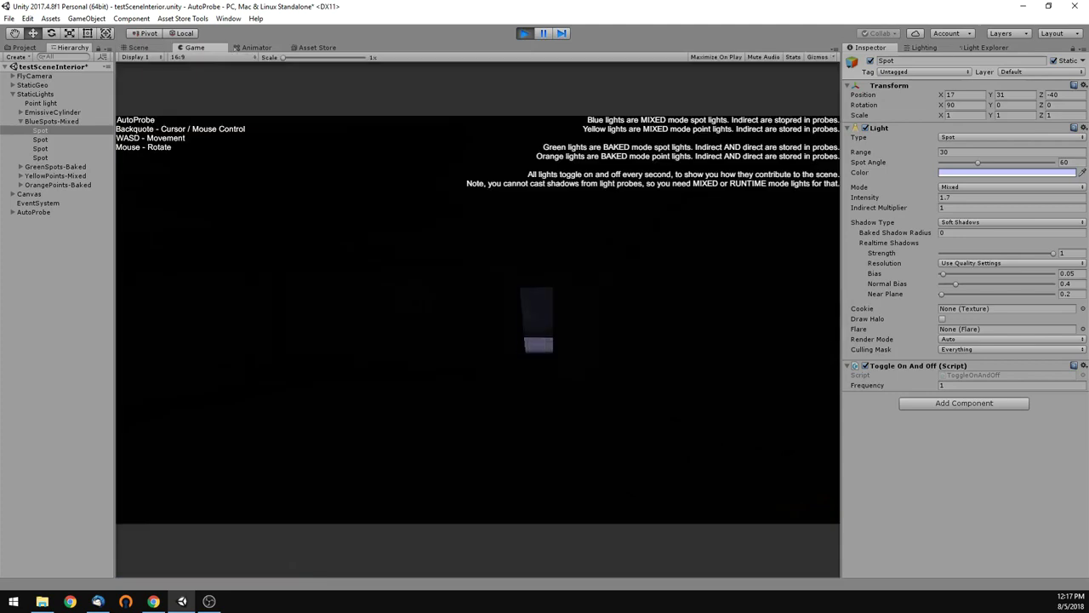